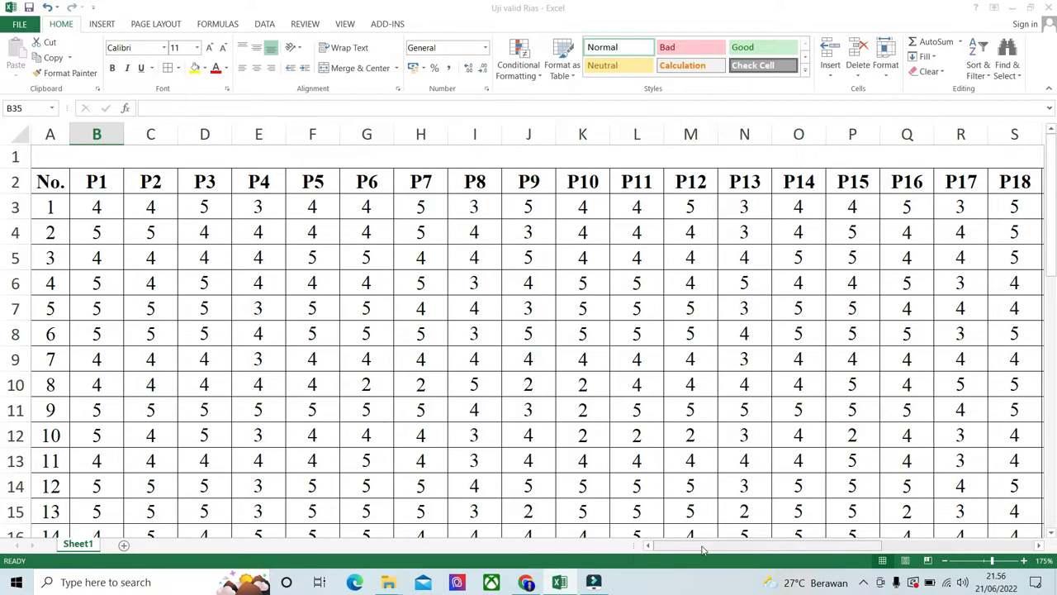
Look over the P1 to P28 scores, the Jumlah column and the Rh, Rt and K rows below the table
drag(702, 551, 968, 522)
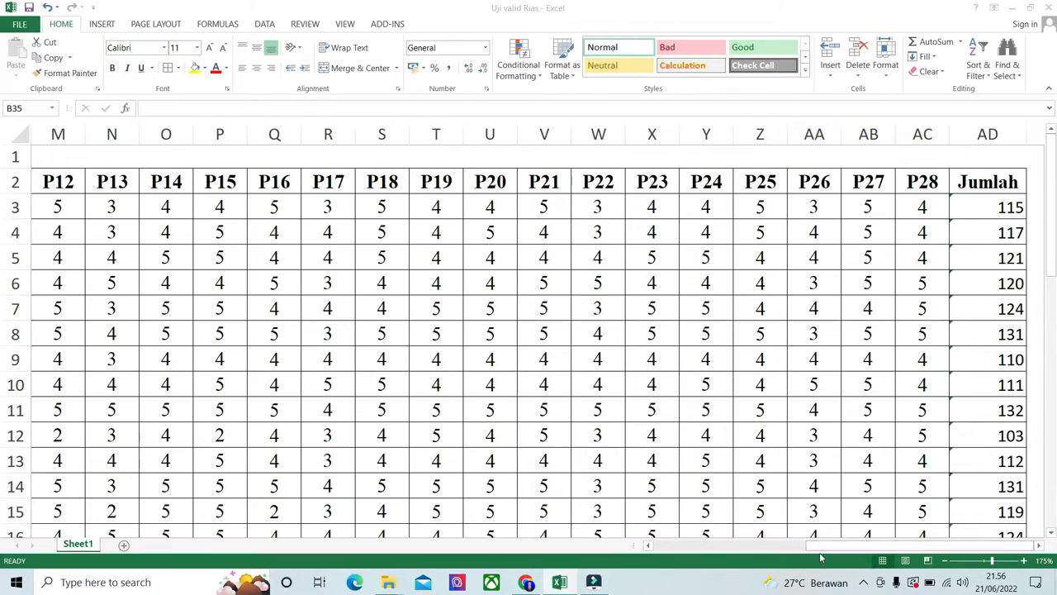
drag(853, 545, 701, 545)
scroll(331, 380, down, 7)
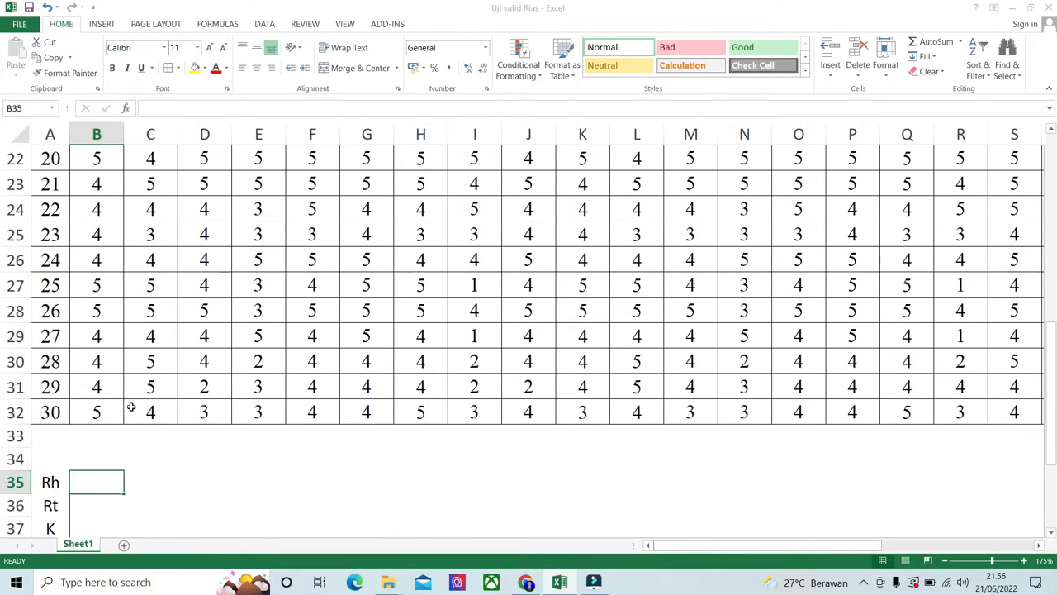
scroll(123, 440, down, 1)
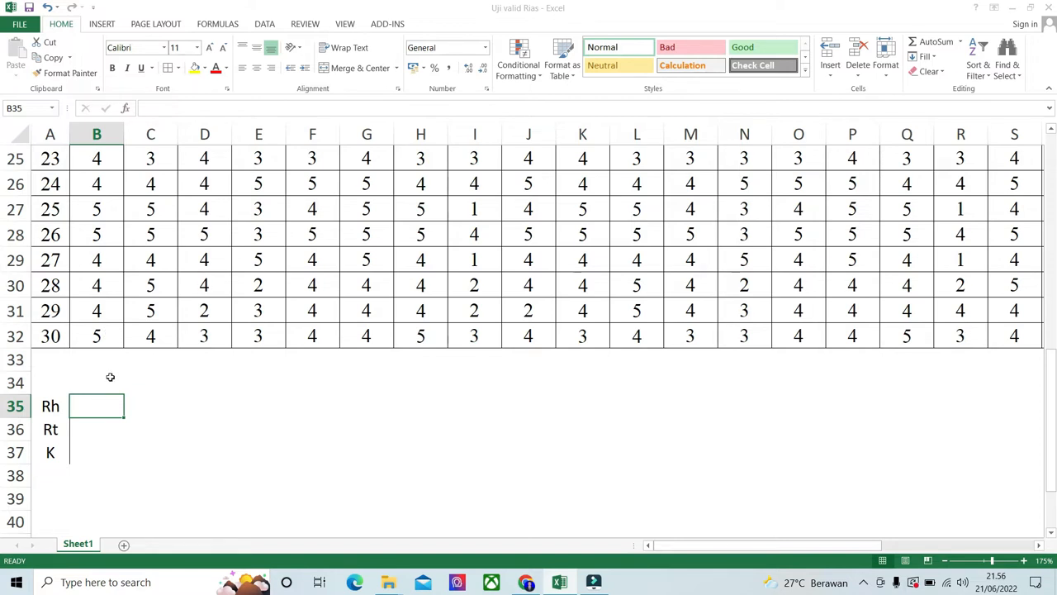
scroll(102, 361, up, 5)
scroll(103, 367, down, 5)
Start a CORREL formula in the Rh cell B35 with the P1 scores B3:B32 as the first array
click(106, 427)
click(107, 409)
text(=cor)
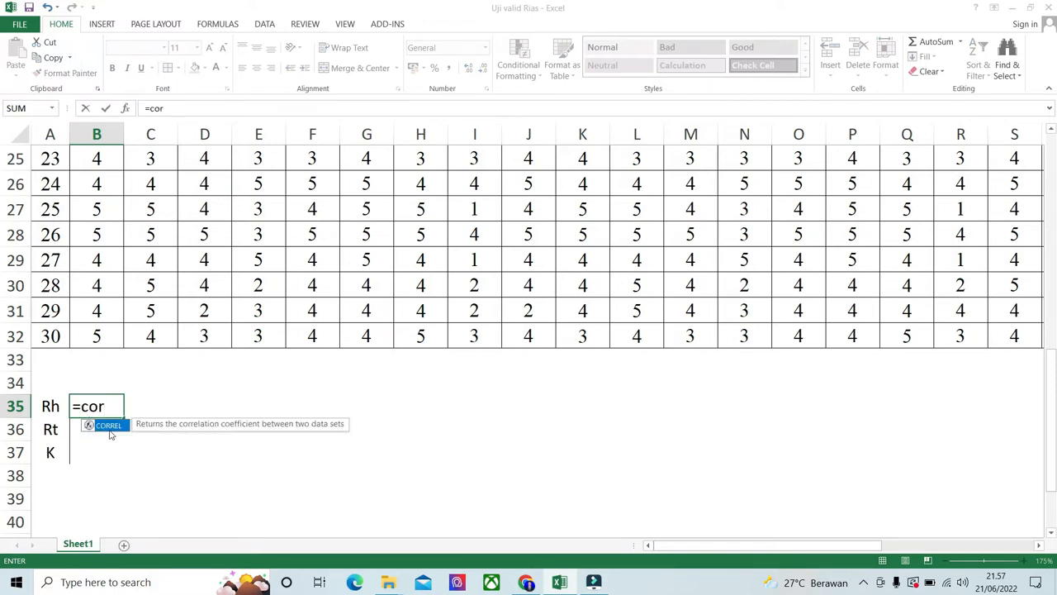
double_click(107, 426)
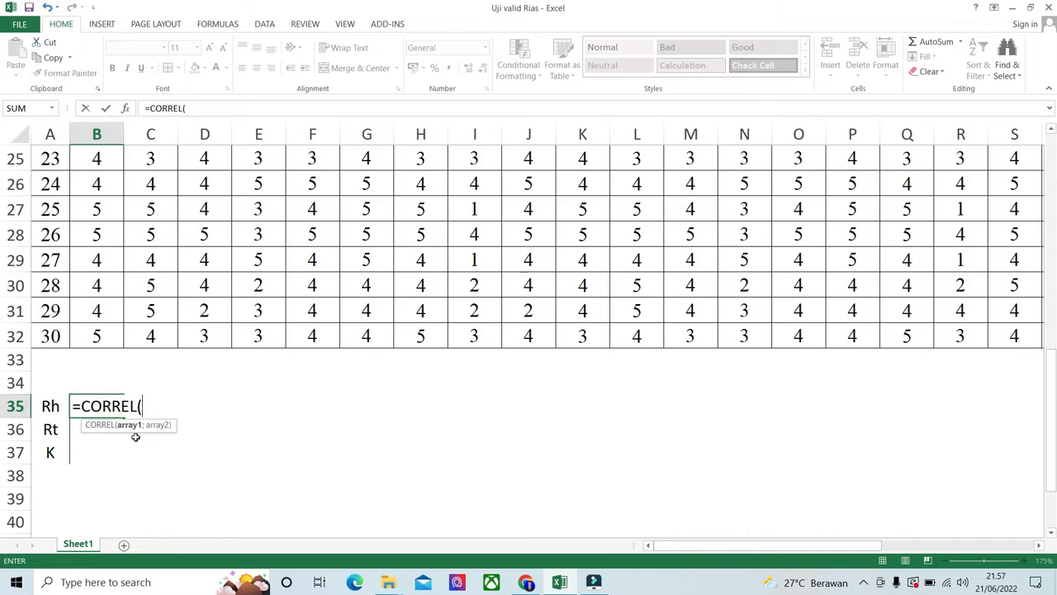
scroll(105, 371, up, 8)
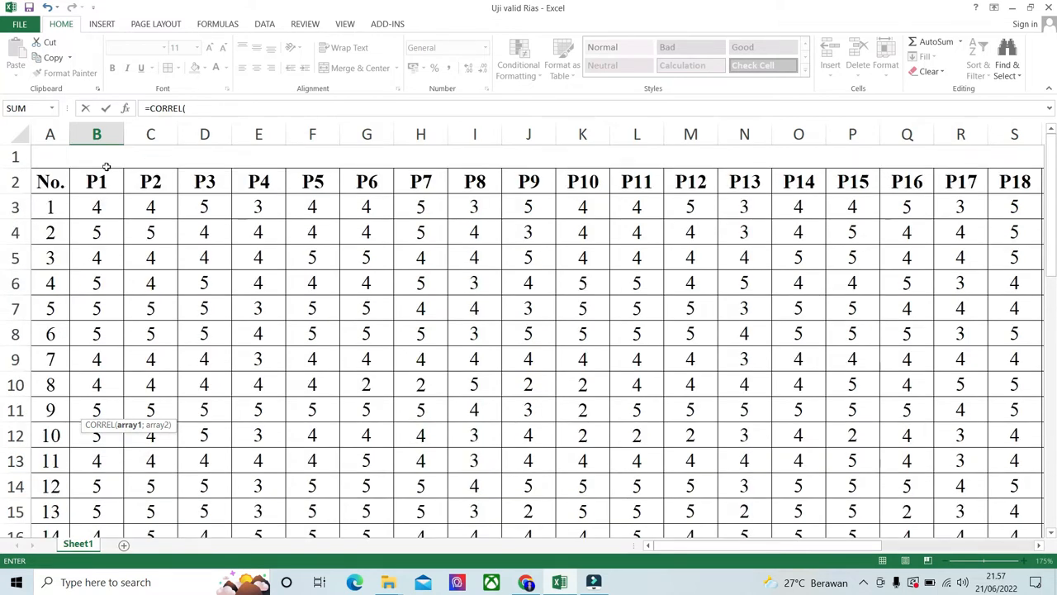
drag(96, 208, 97, 511)
scroll(104, 477, down, 1)
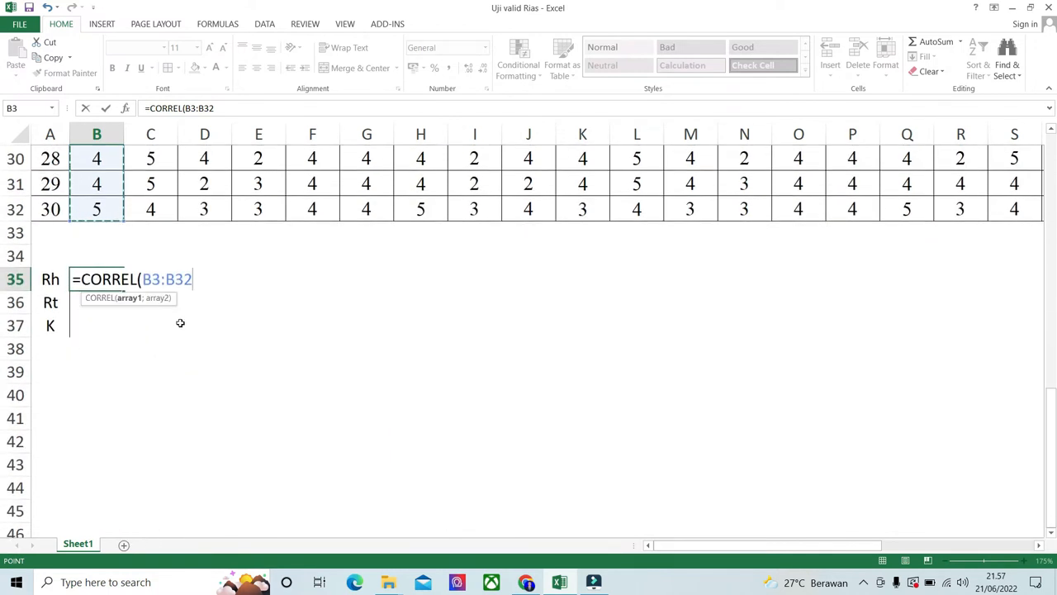
text(;)
Add the Jumlah totals AD3:AD32 as the second array of the CORREL formula and close its parenthesis
drag(654, 545, 948, 483)
scroll(948, 482, up, 10)
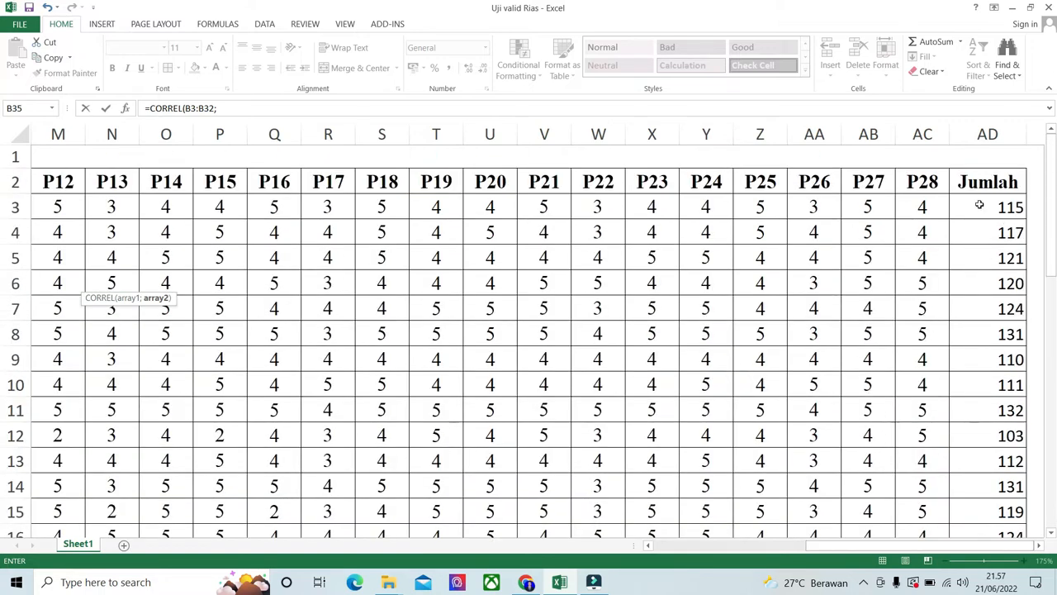
drag(939, 549, 667, 567)
scroll(619, 405, down, 8)
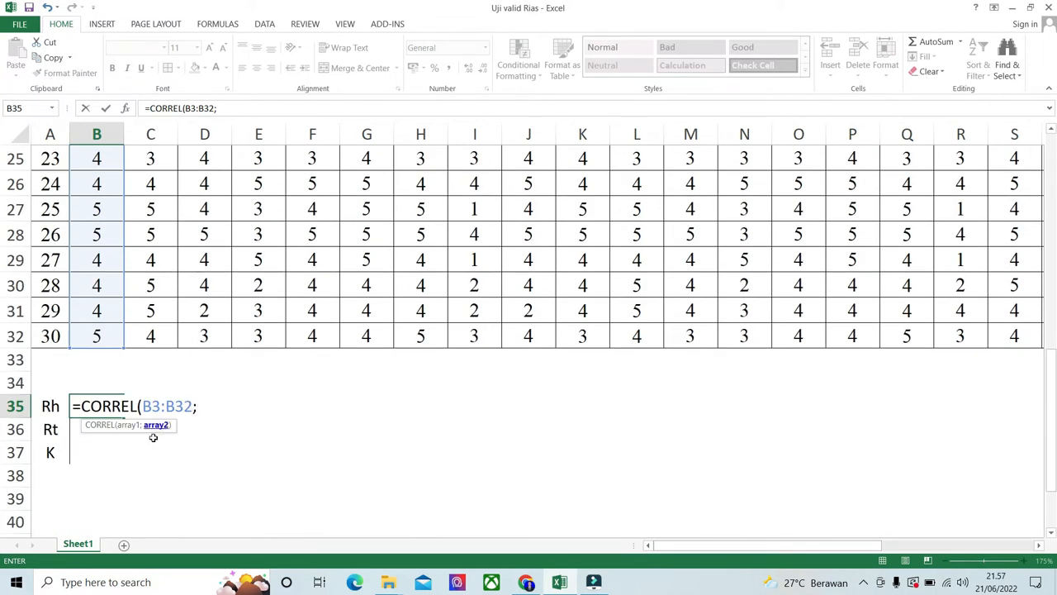
drag(842, 546, 999, 546)
scroll(578, 330, up, 8)
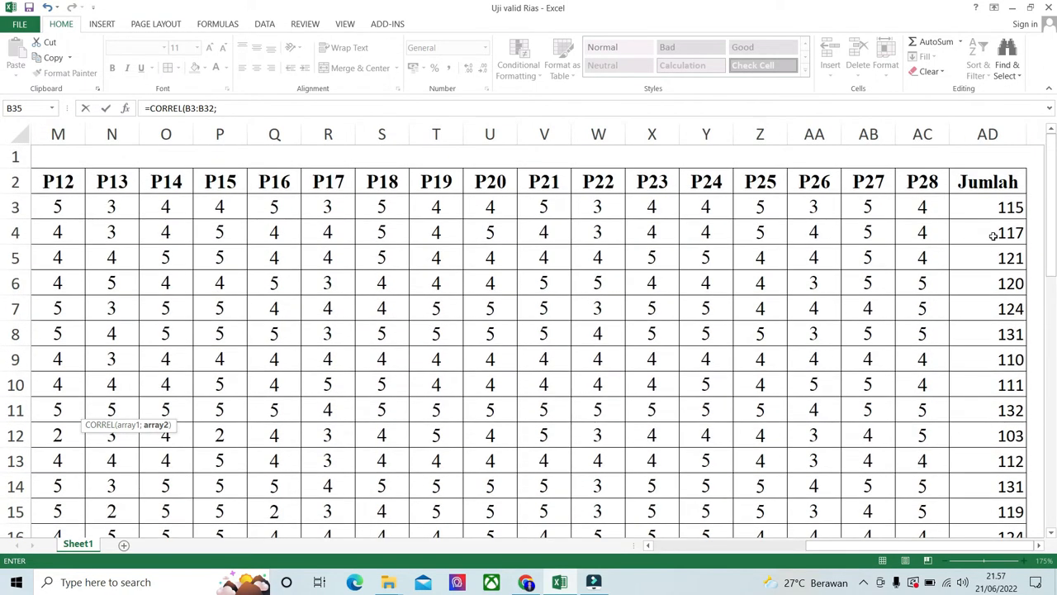
drag(995, 207, 999, 234)
drag(980, 553, 985, 514)
drag(838, 548, 686, 548)
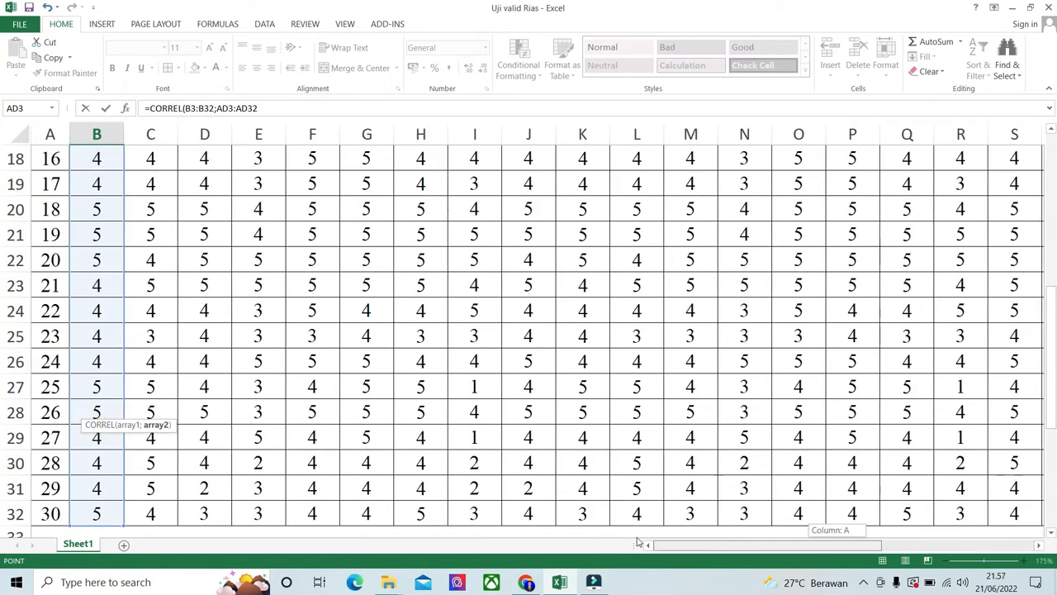
scroll(568, 375, down, 5)
scroll(503, 331, down, 1)
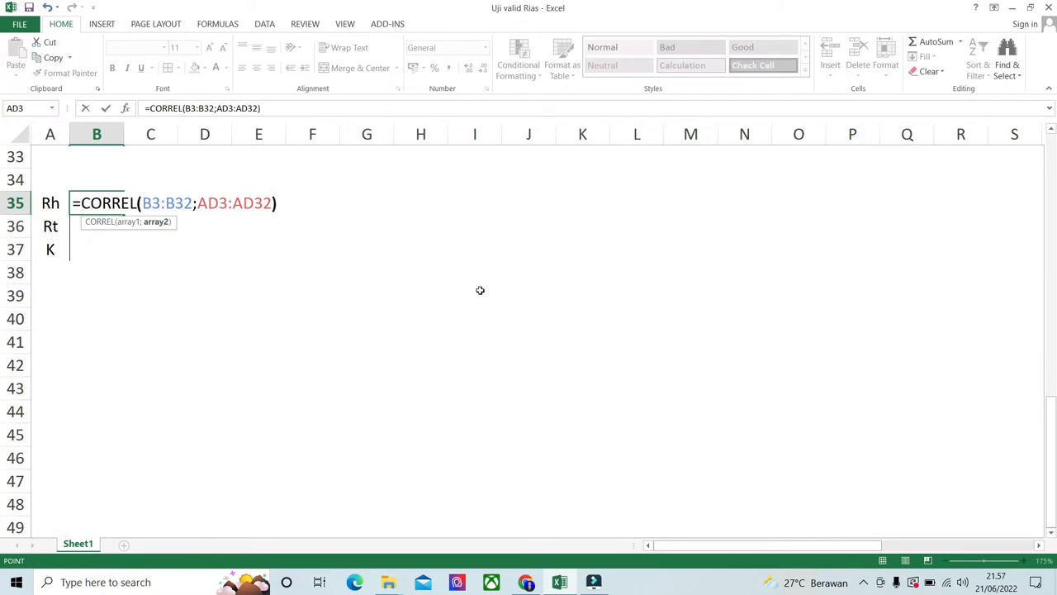
Make the second array absolute as $AD$3:$AD$32 and enter the CORREL formula in B35
click(278, 203)
click(272, 203)
key(F4)
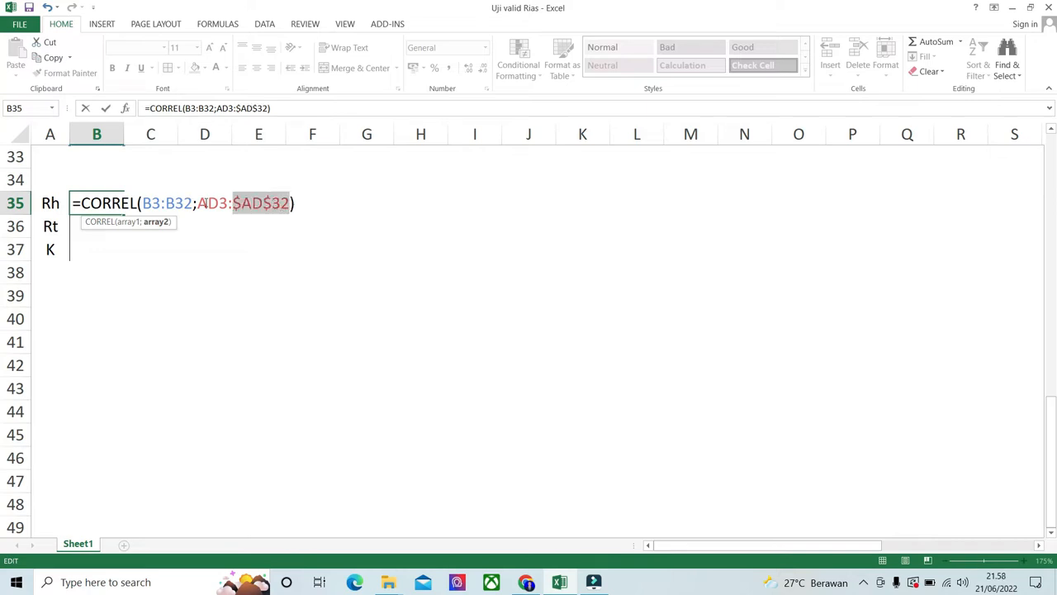
click(220, 204)
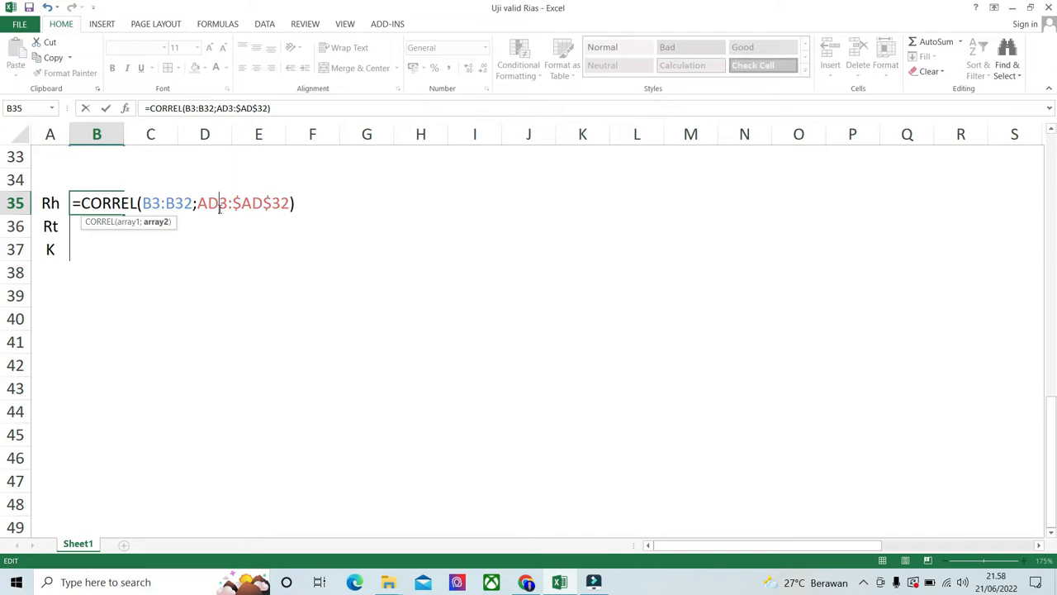
key(F4)
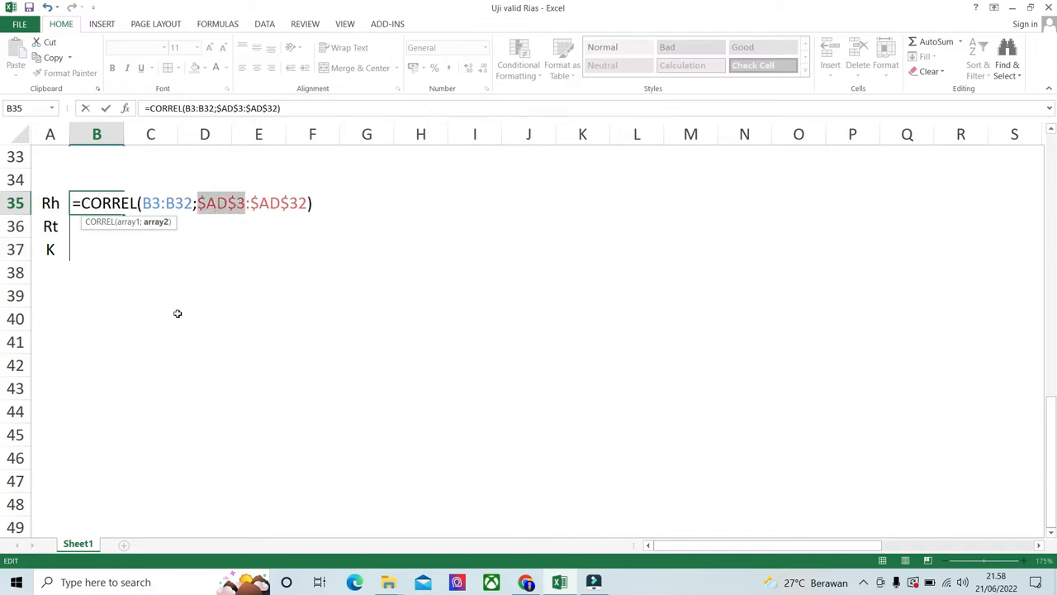
key(Return)
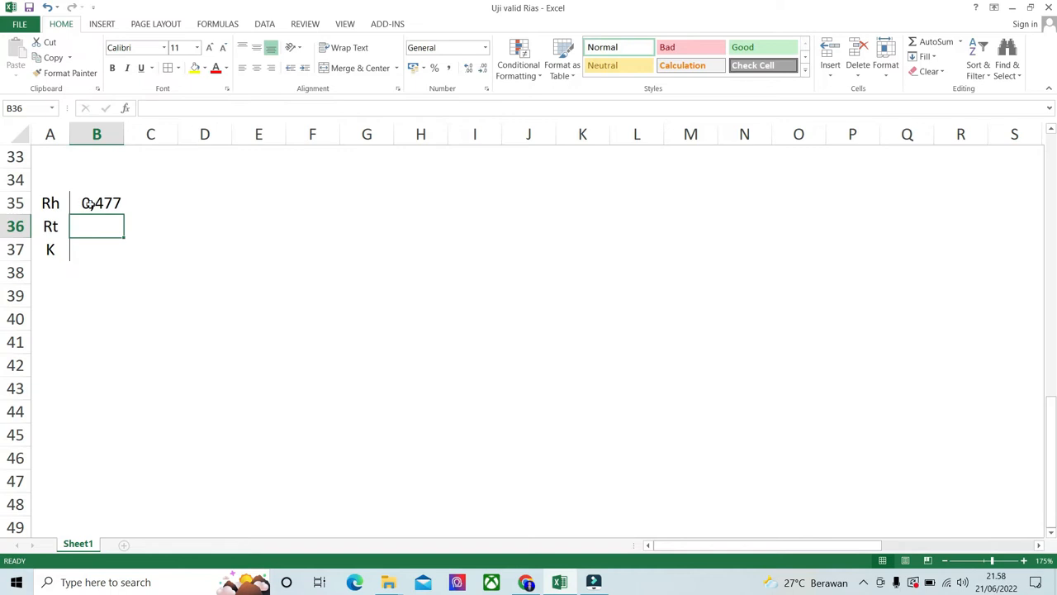
Fill the Rh correlation formula from B35 across row 35 to AC35, covering items P1 to P28
scroll(105, 219, up, 10)
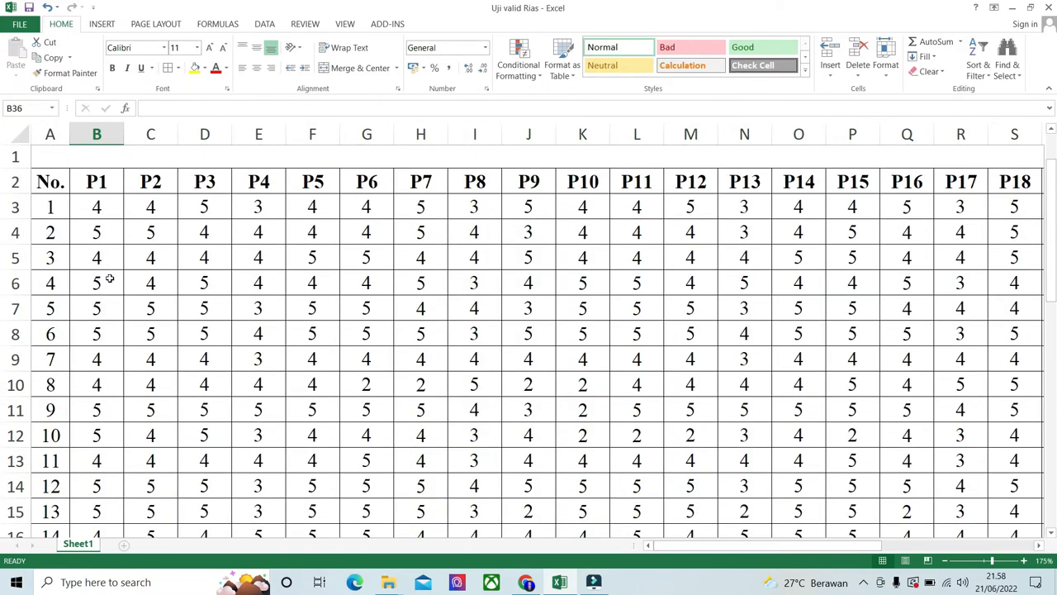
scroll(103, 248, down, 10)
scroll(115, 242, up, 1)
click(110, 330)
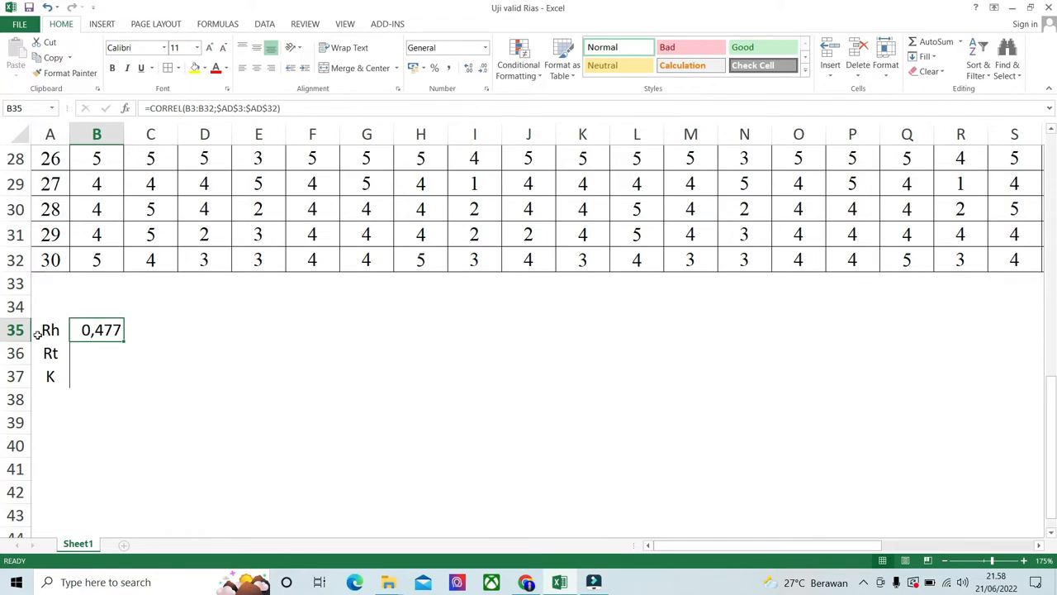
click(161, 329)
click(96, 324)
drag(123, 339, 843, 327)
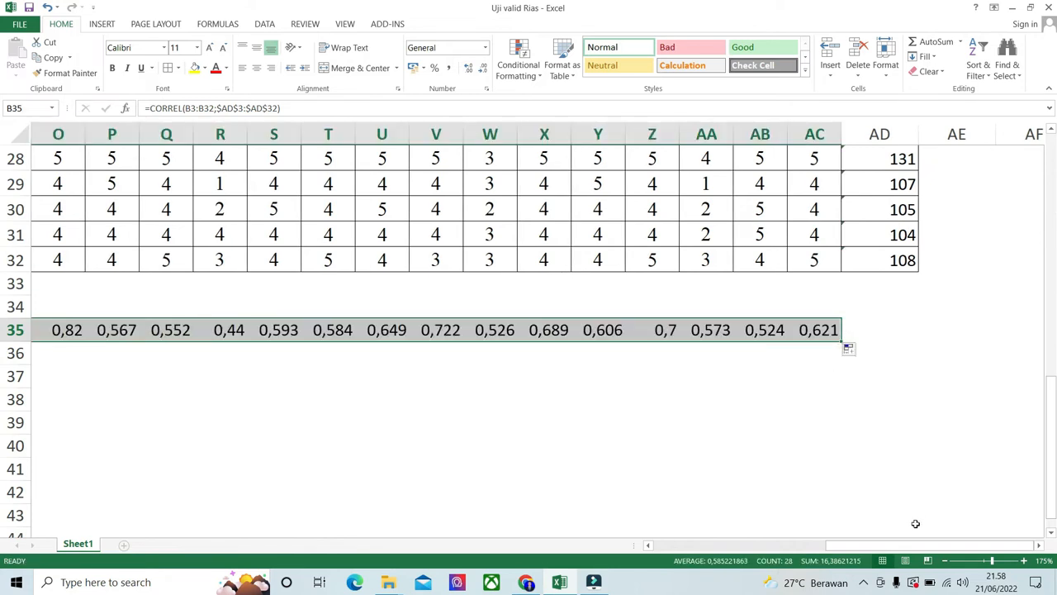
drag(899, 549, 615, 523)
scroll(124, 280, up, 3)
scroll(124, 281, down, 5)
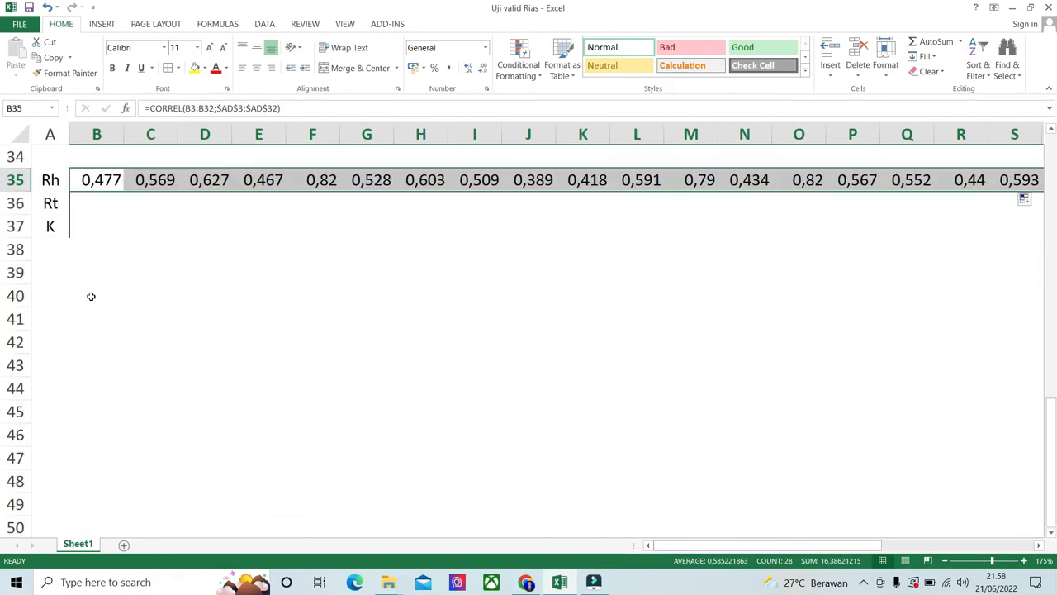
Enter 0,361 as the Rt value for P1 in cell B36
click(98, 212)
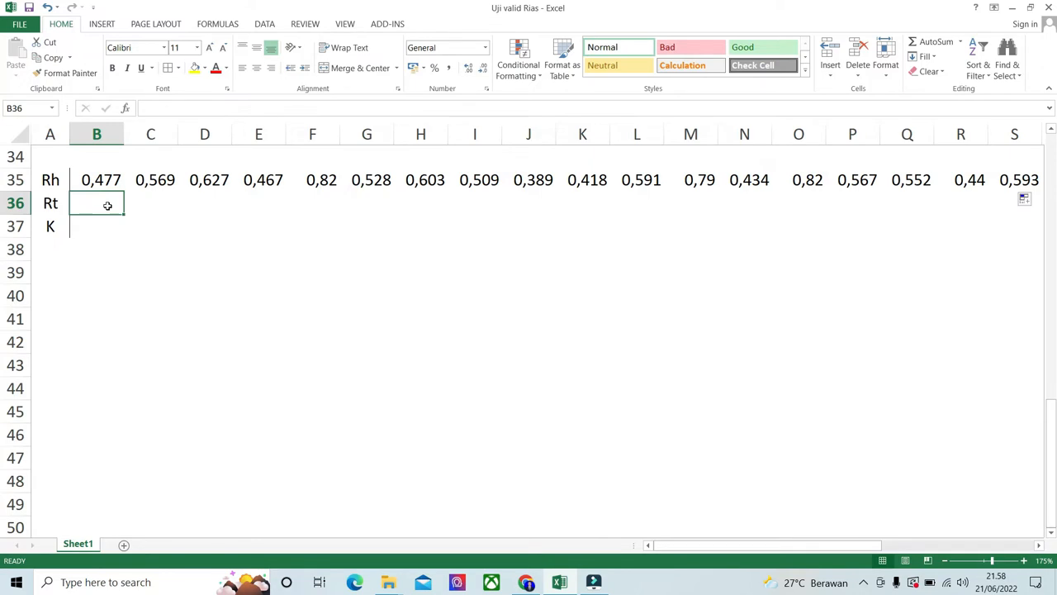
scroll(107, 205, up, 2)
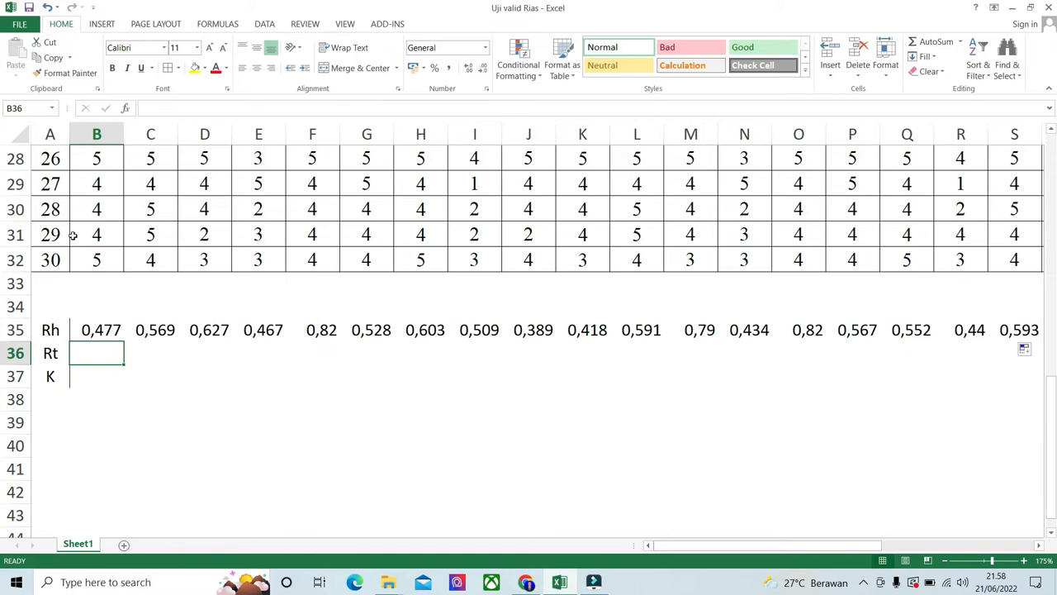
scroll(92, 287, down, 1)
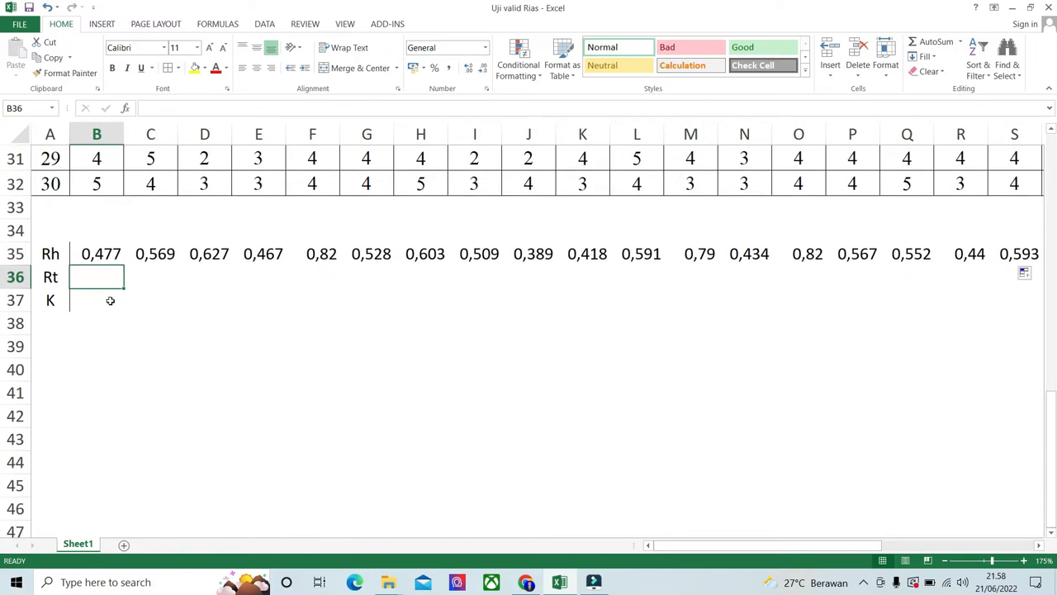
text(0)
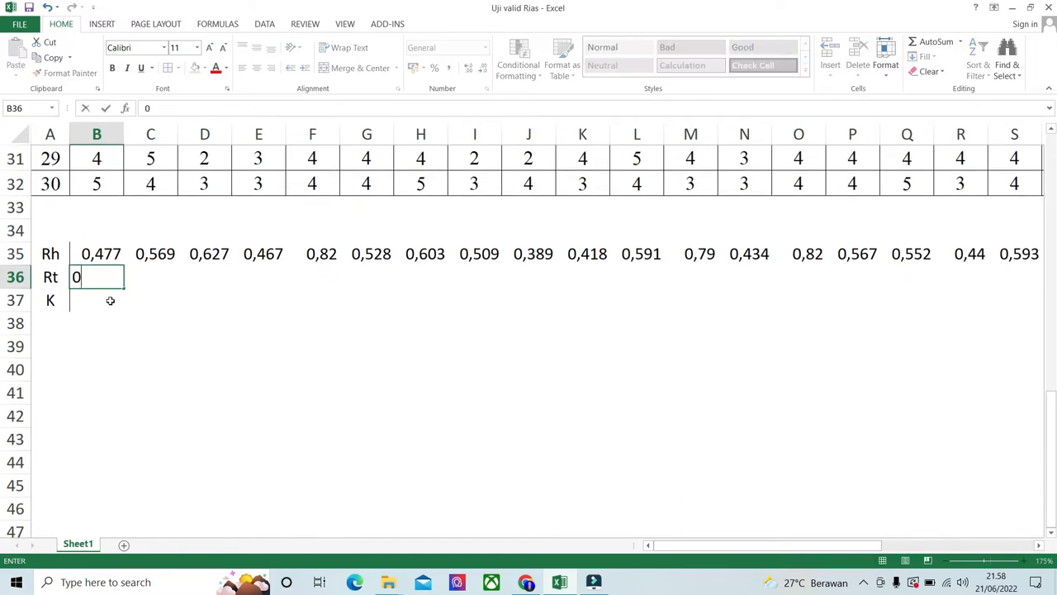
text(,361)
click(101, 303)
Copy the Rt value from B36 across row 36 to AC36
click(116, 282)
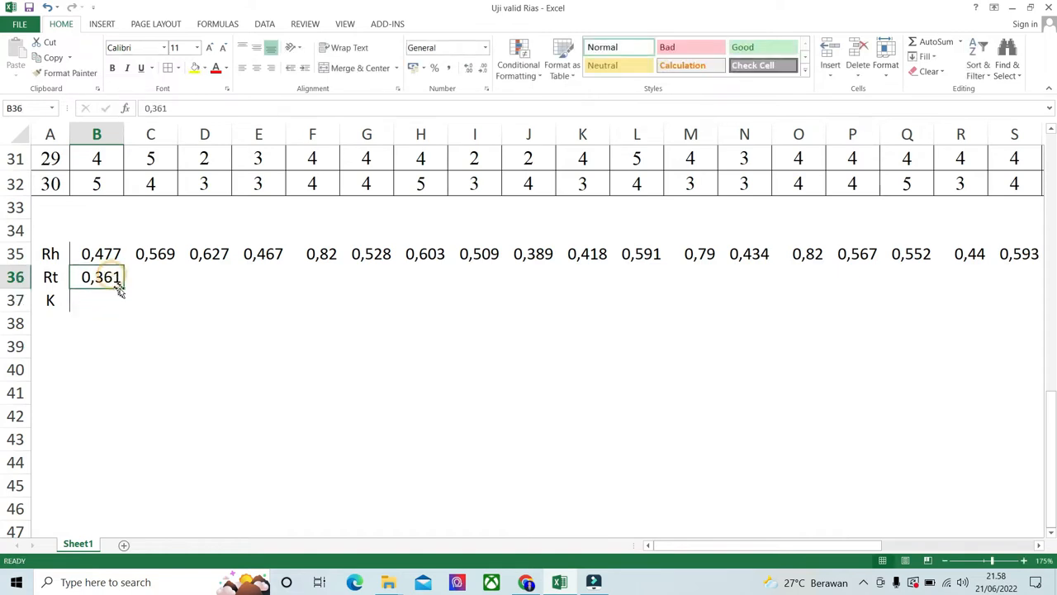
drag(123, 290, 930, 274)
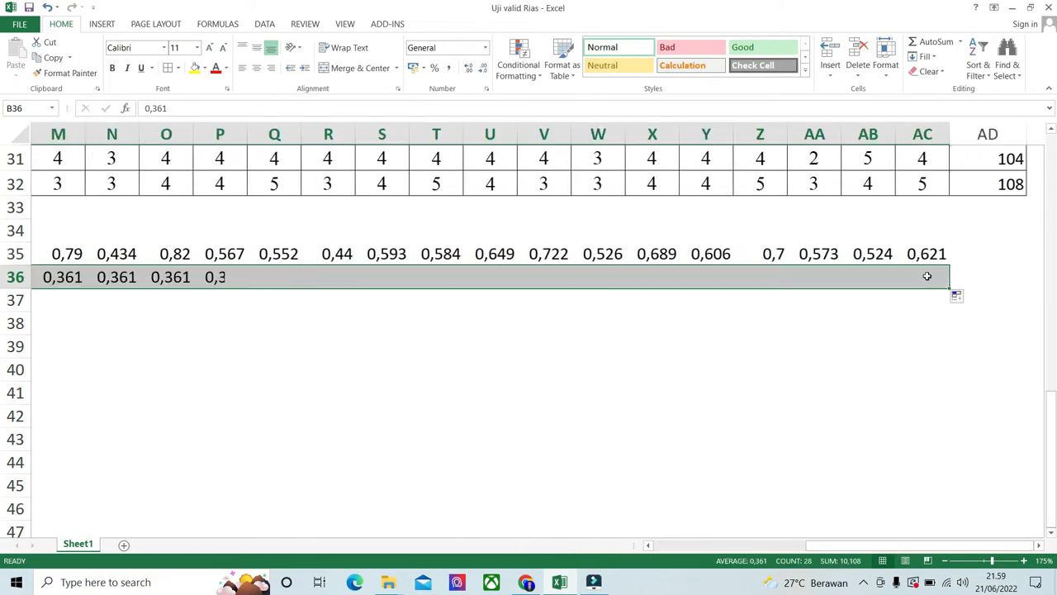
drag(850, 545, 347, 496)
Enter the validity criterion "Rhitung > R tabel" in cell A39 below the K row
click(148, 296)
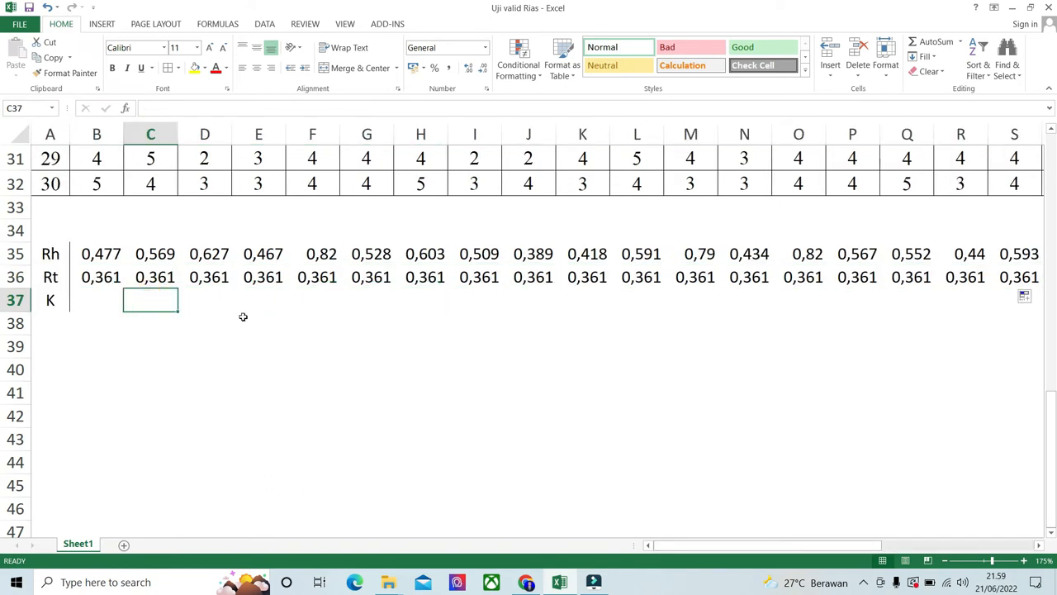
click(94, 304)
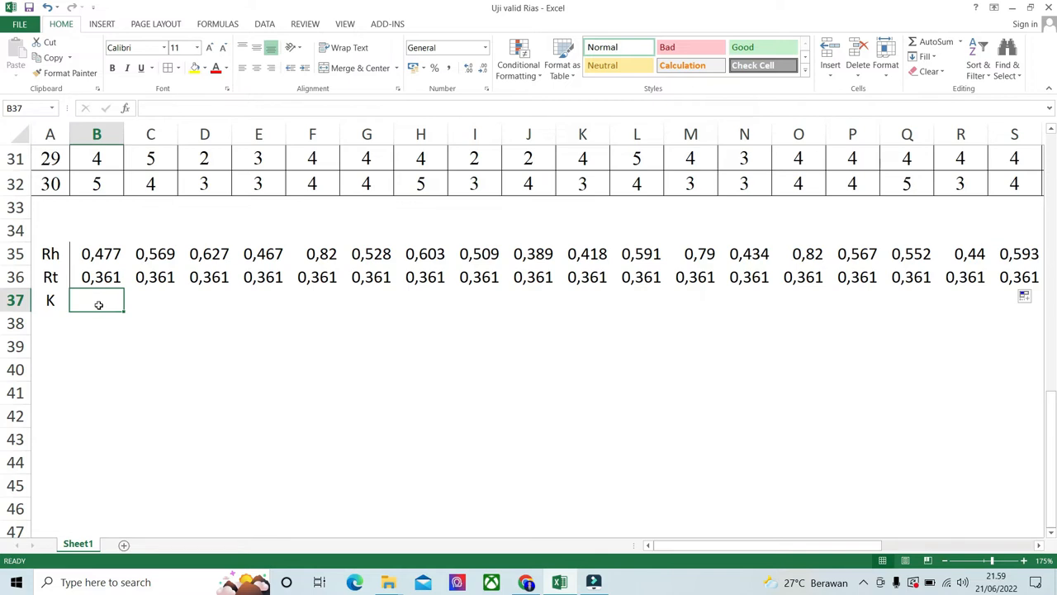
click(65, 348)
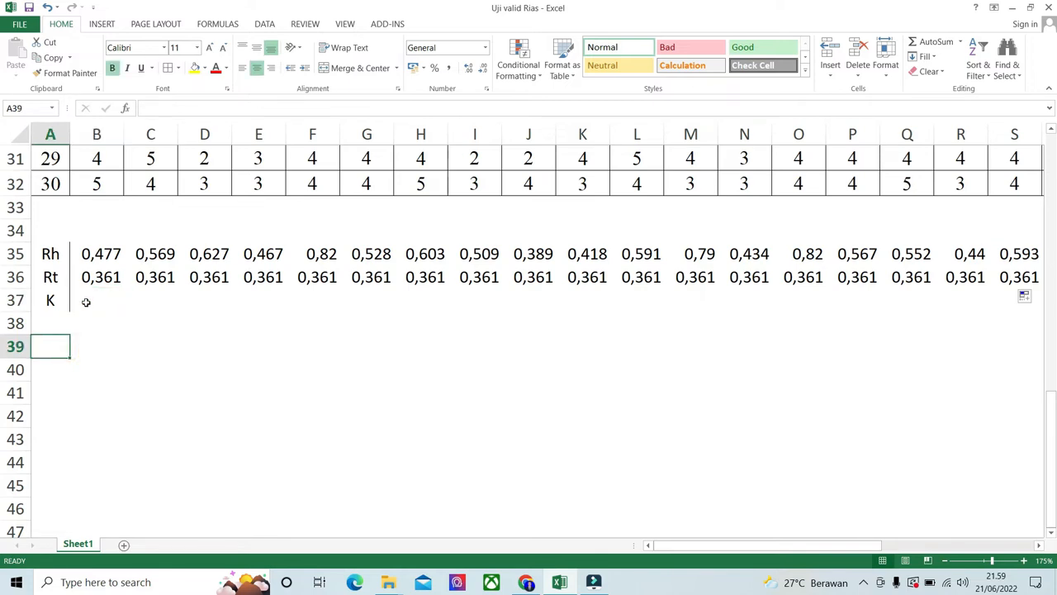
click(49, 254)
click(60, 356)
text(R)
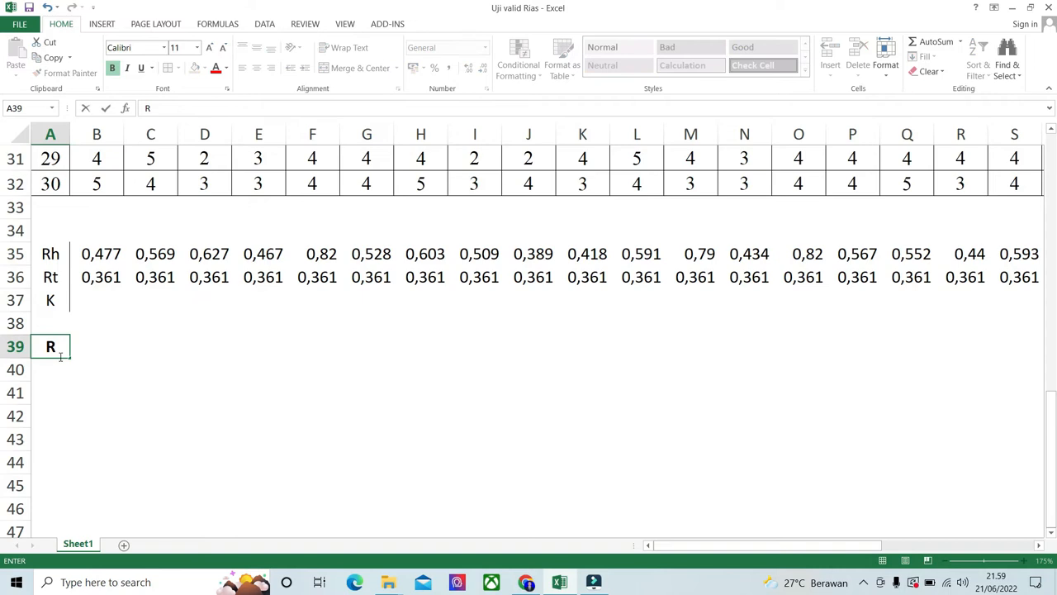
text(hitung)
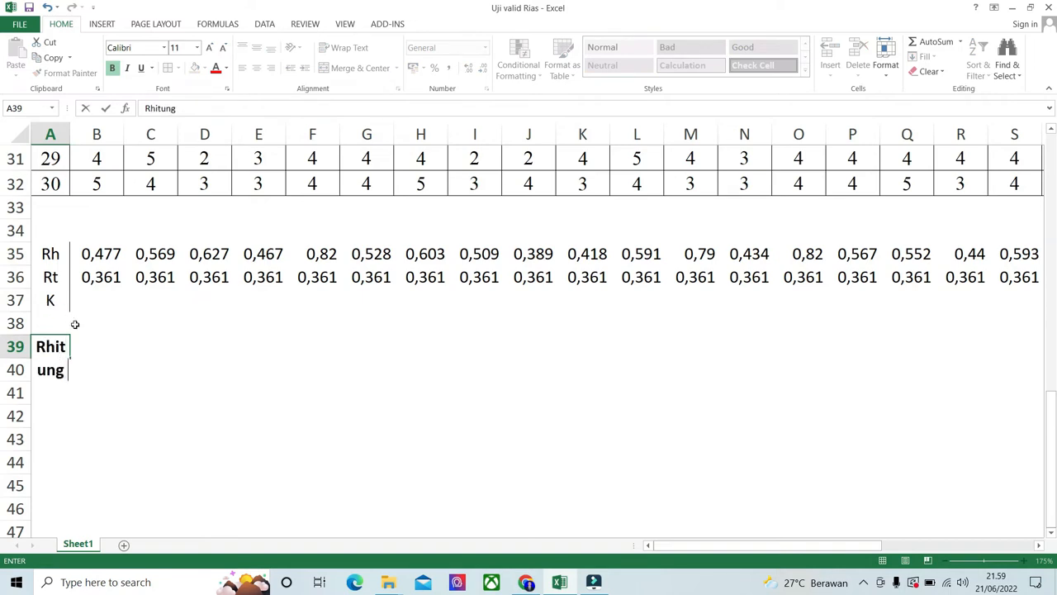
text( > R tabel)
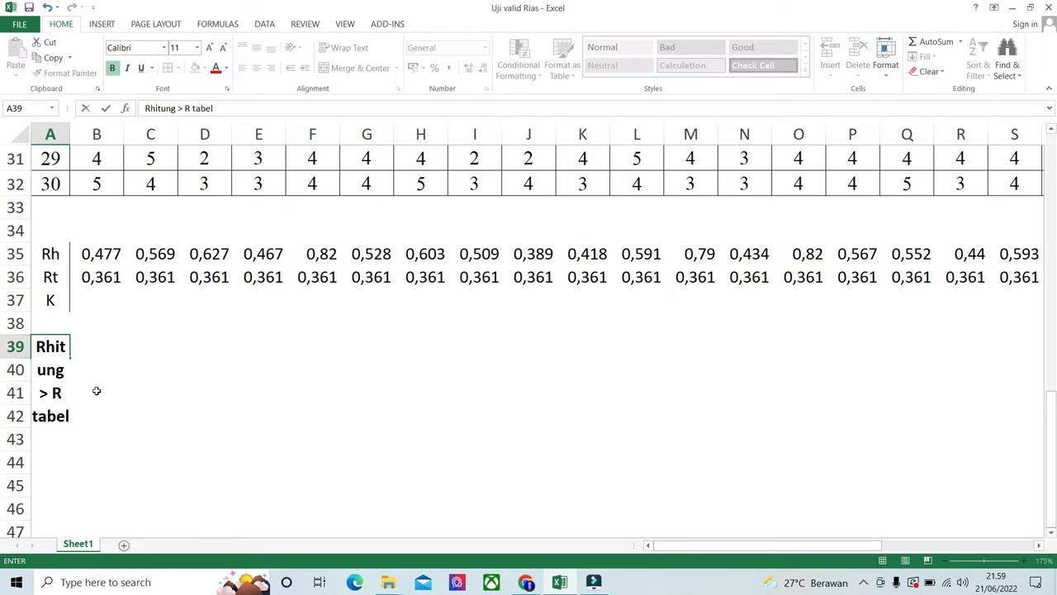
click(85, 418)
Merge and center the criterion note across cells A38:D39
click(49, 346)
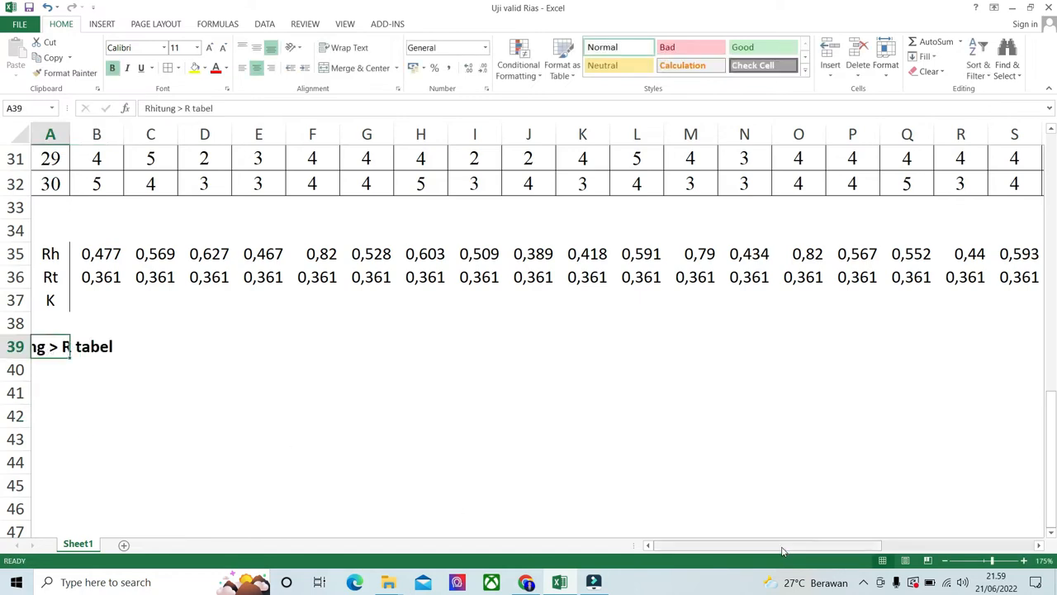
drag(54, 350, 228, 324)
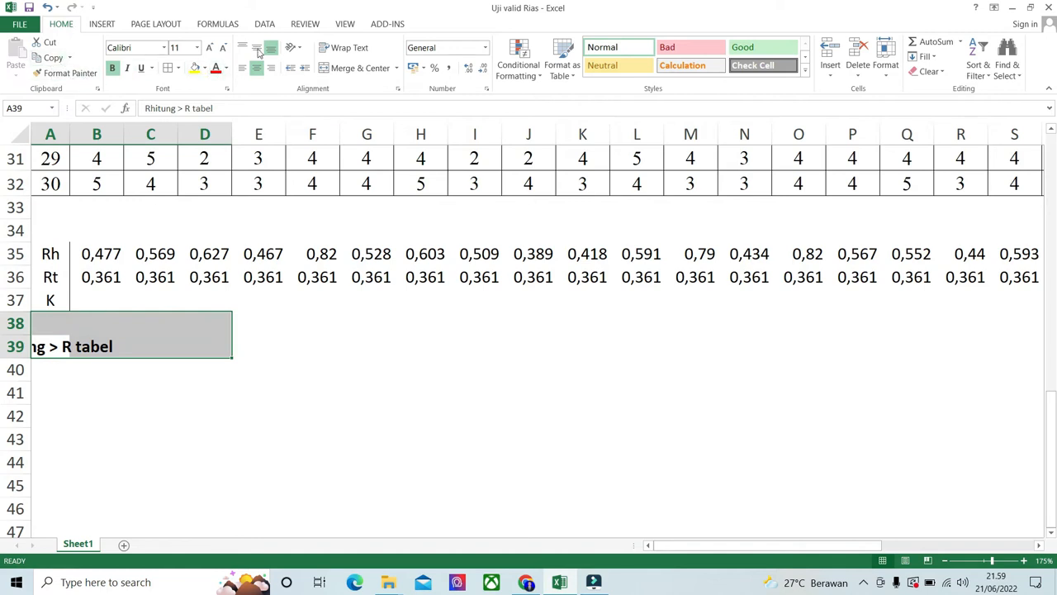
click(355, 68)
click(141, 389)
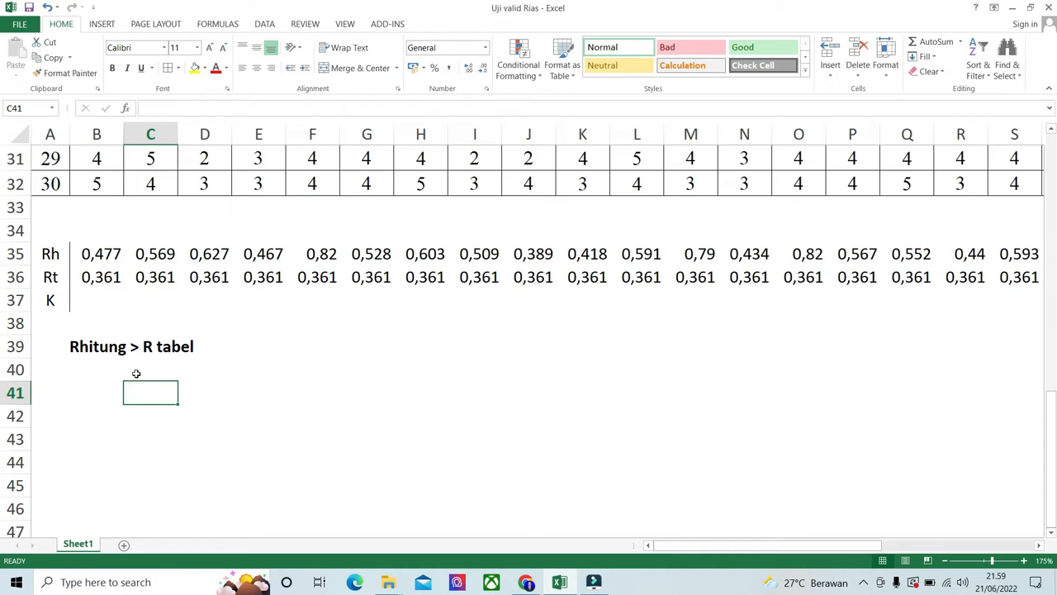
Enter the formula =IF(B35>B36;"V";"TV") in cell B37 of the K row
click(101, 300)
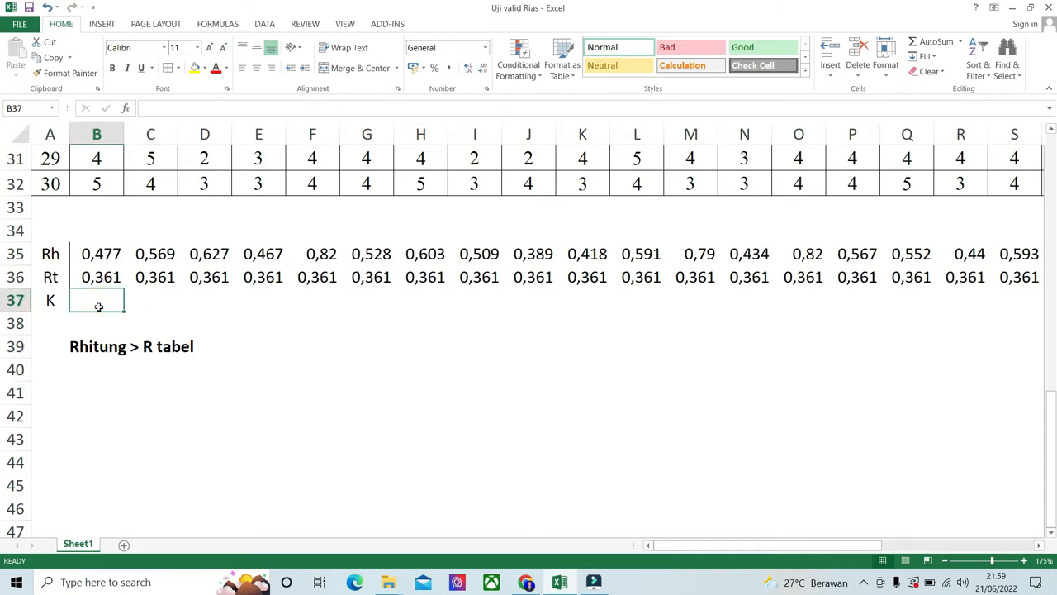
text(=)
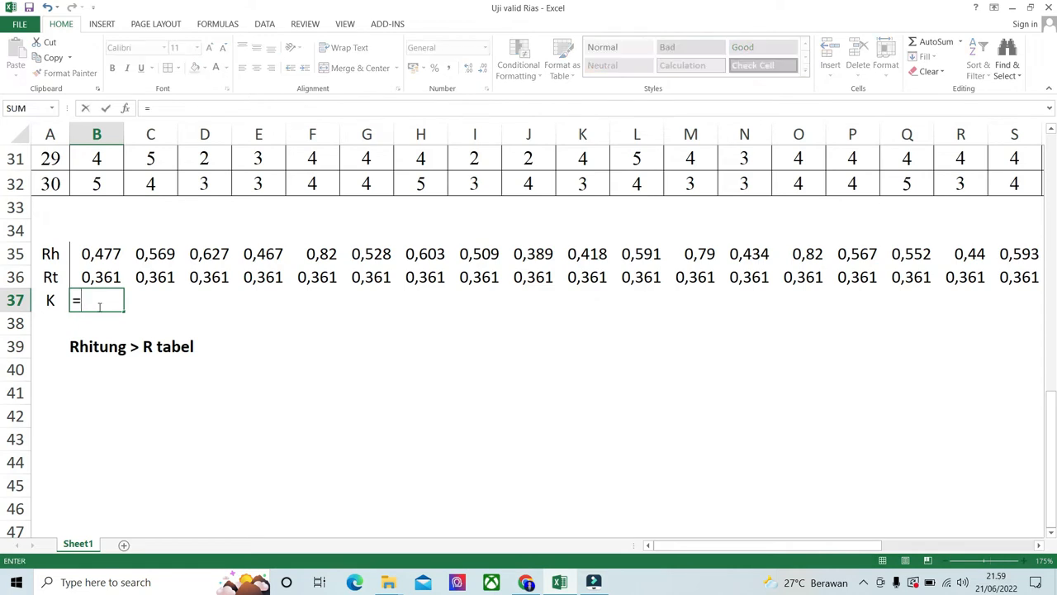
text(if)
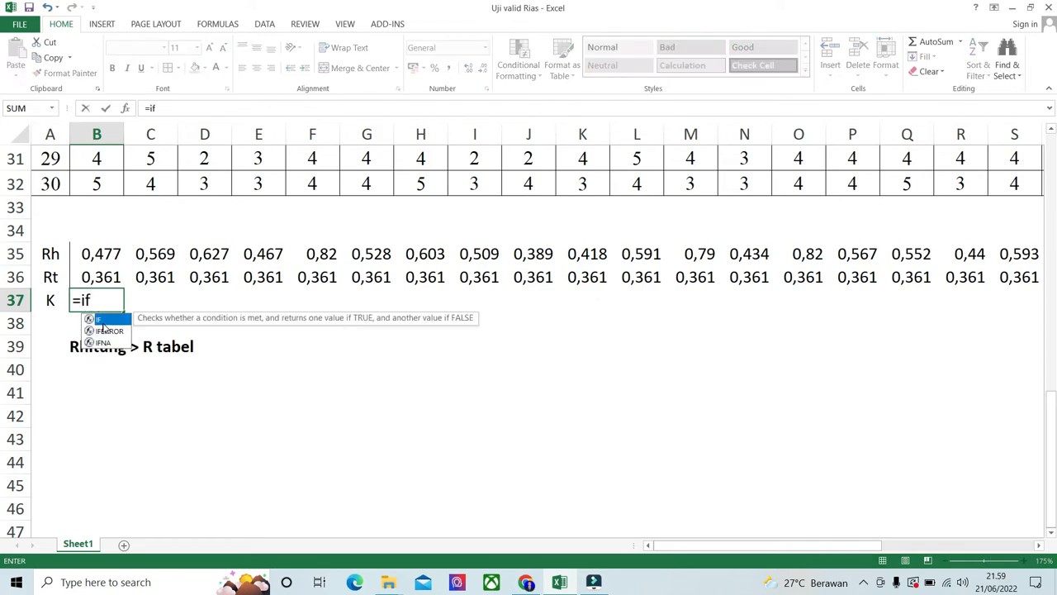
double_click(99, 318)
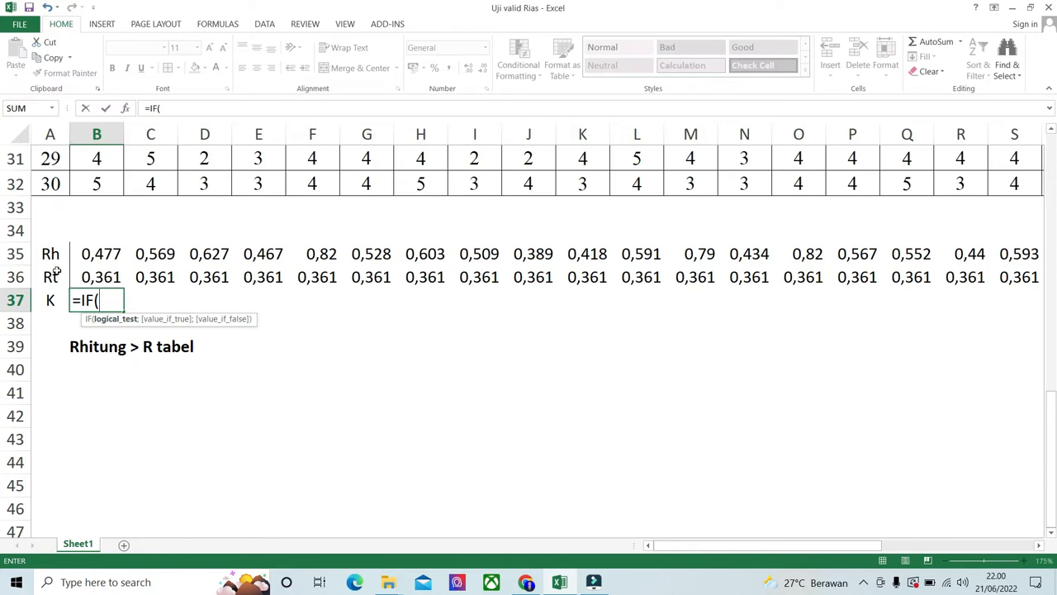
click(100, 256)
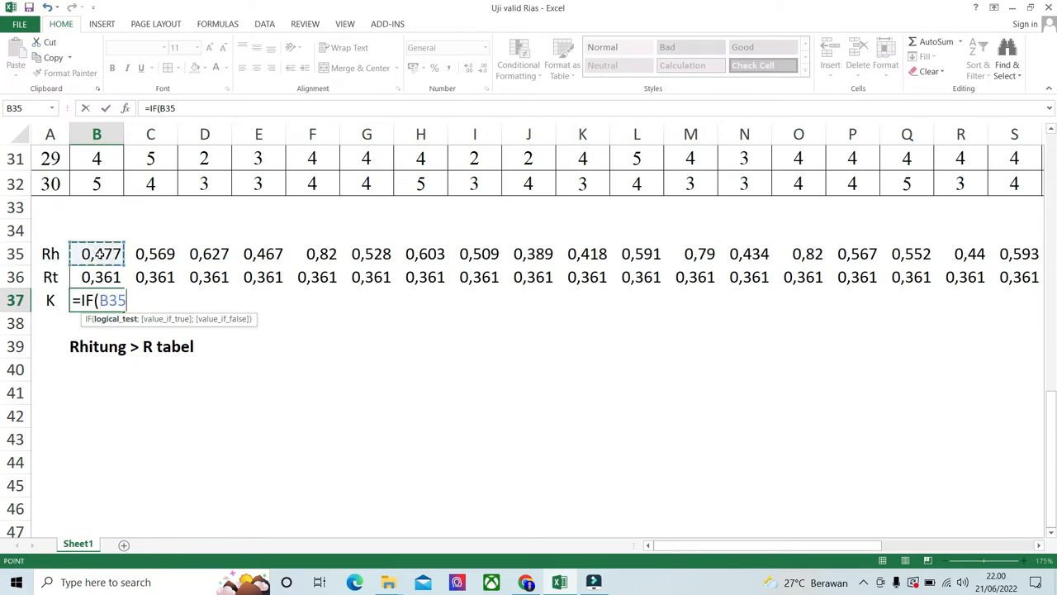
text(>)
click(110, 281)
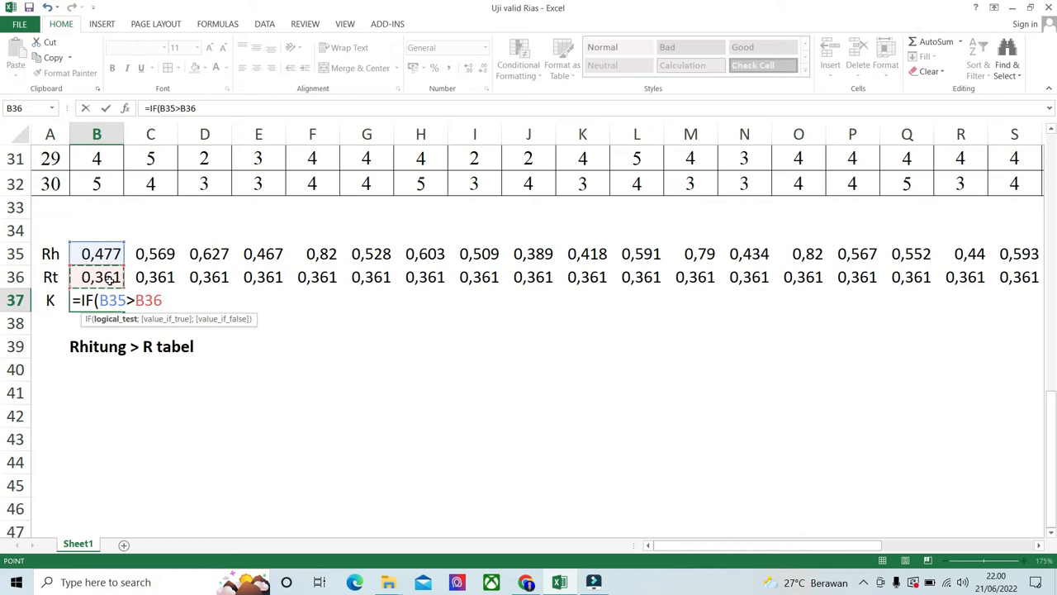
text(;)
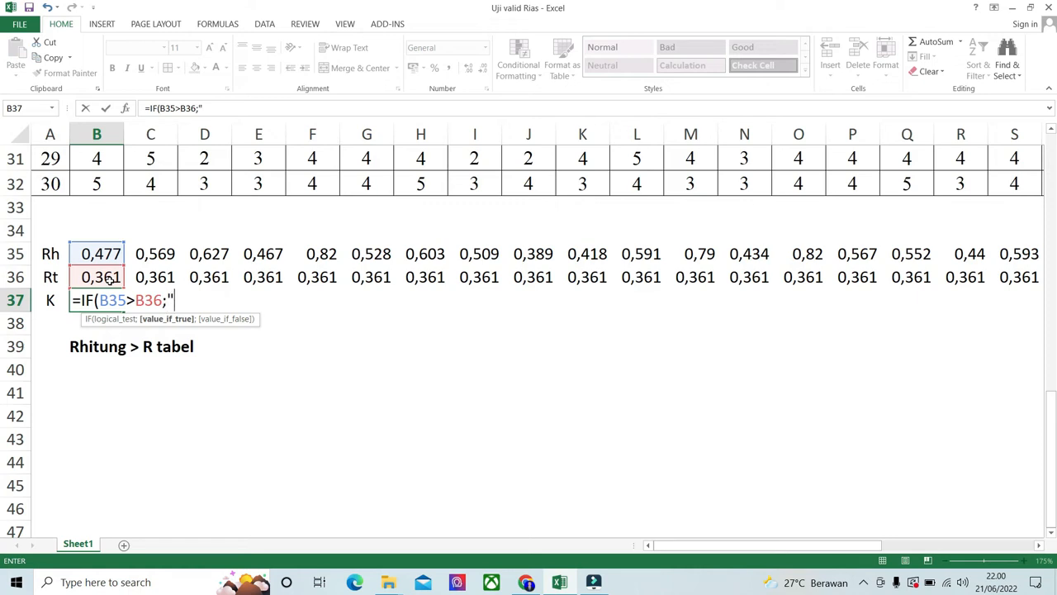
text("V";)
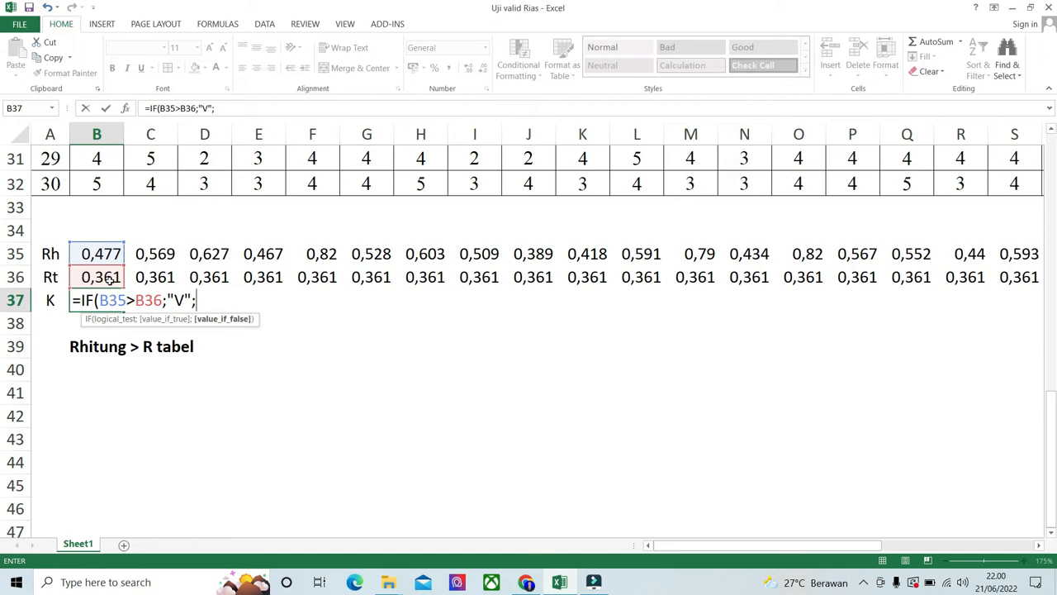
text("TV)
text("))
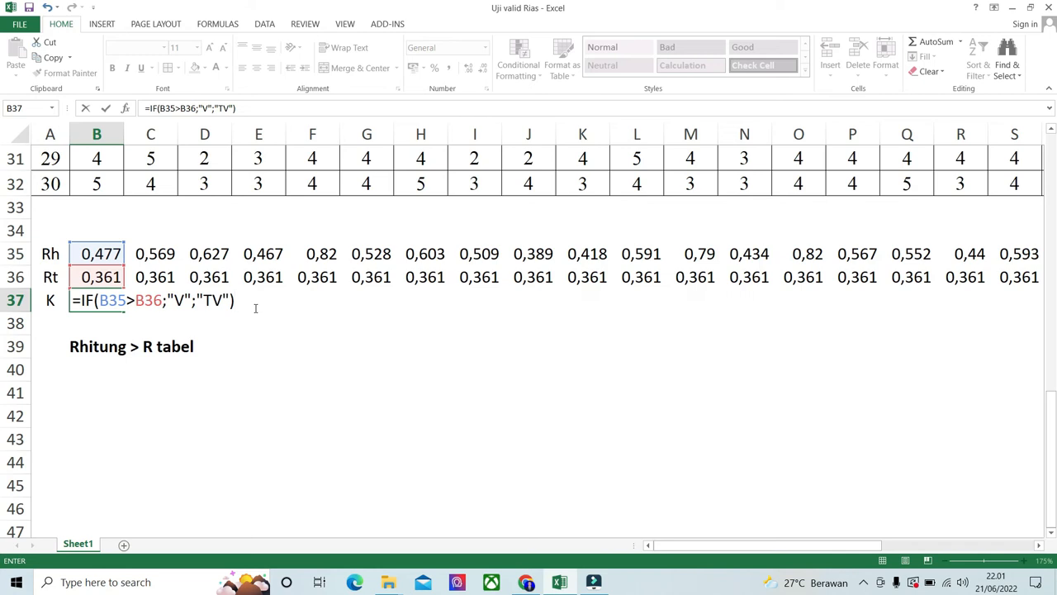
key(Return)
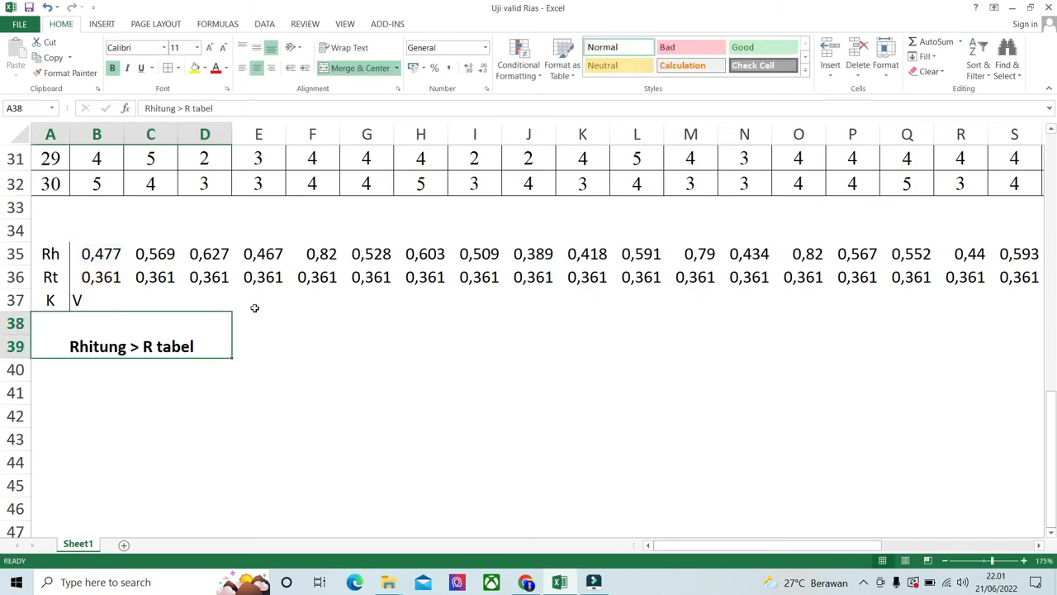
Fill the validity formula from B37 across row 37 to AC37 and check the copied results
click(94, 299)
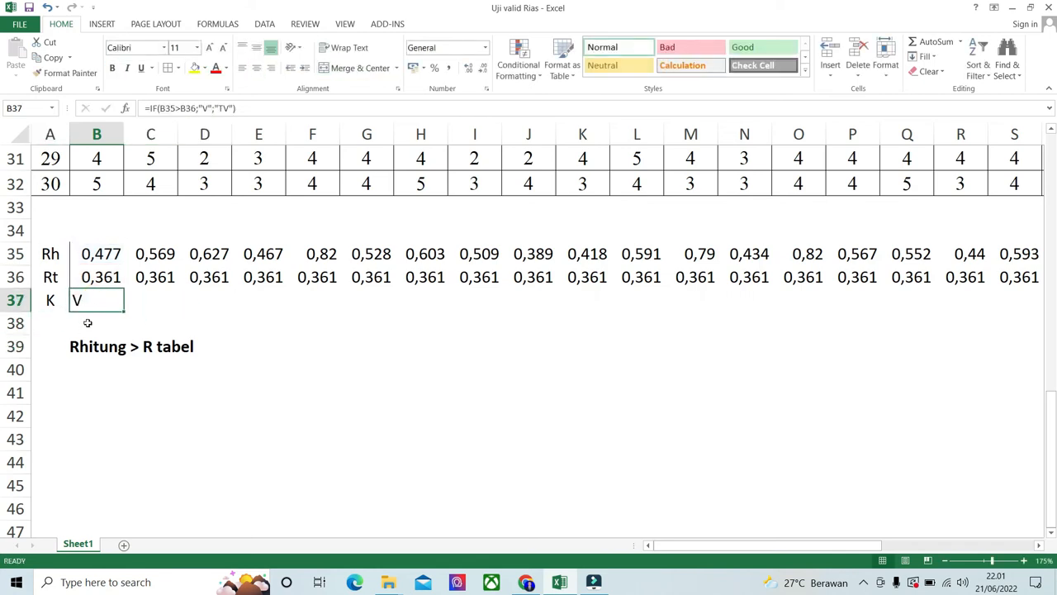
click(105, 259)
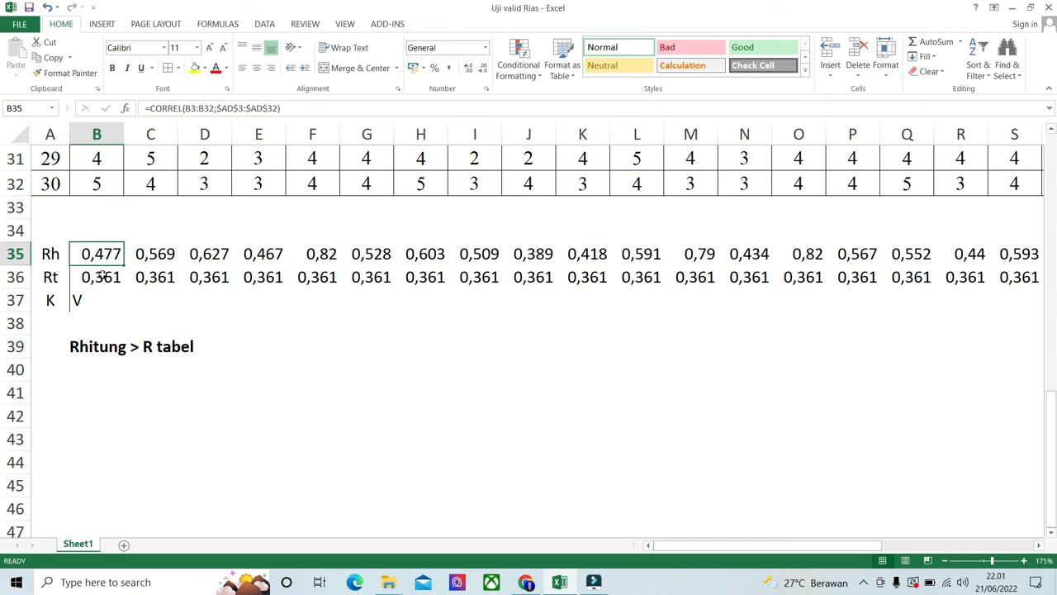
click(83, 306)
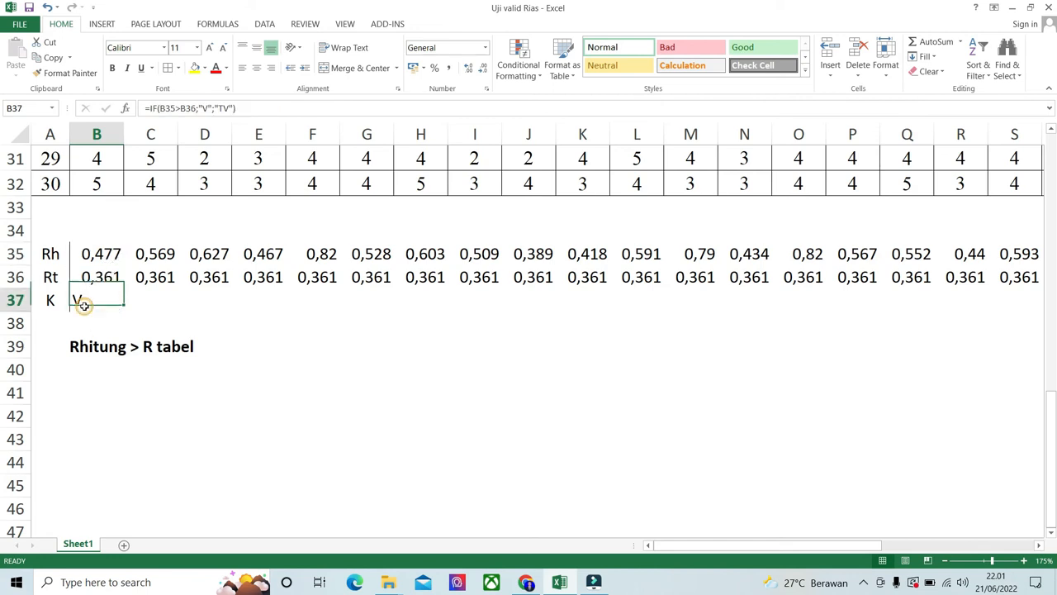
drag(124, 311, 950, 311)
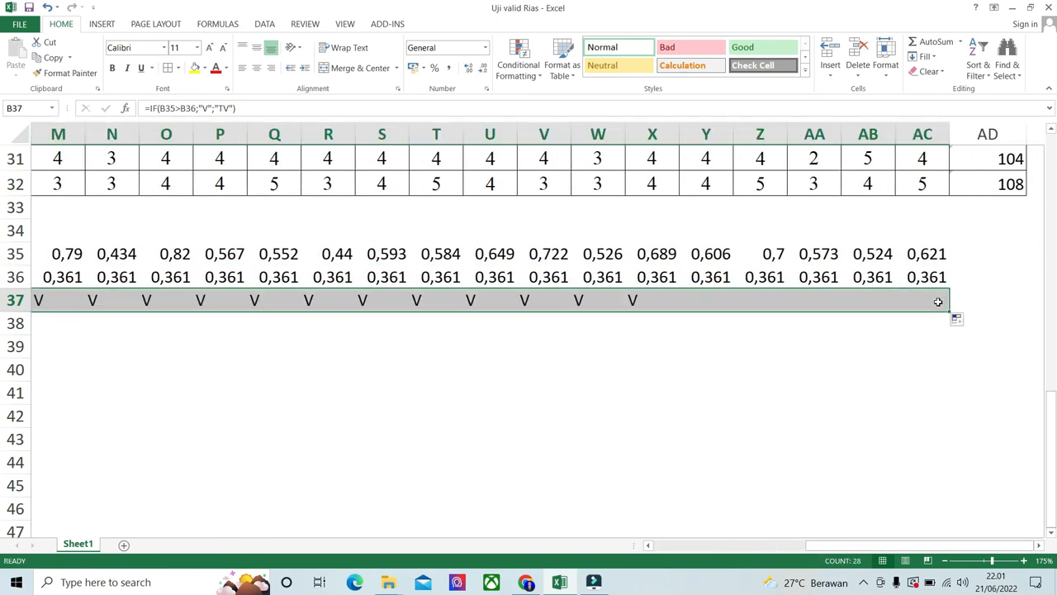
drag(892, 543, 602, 533)
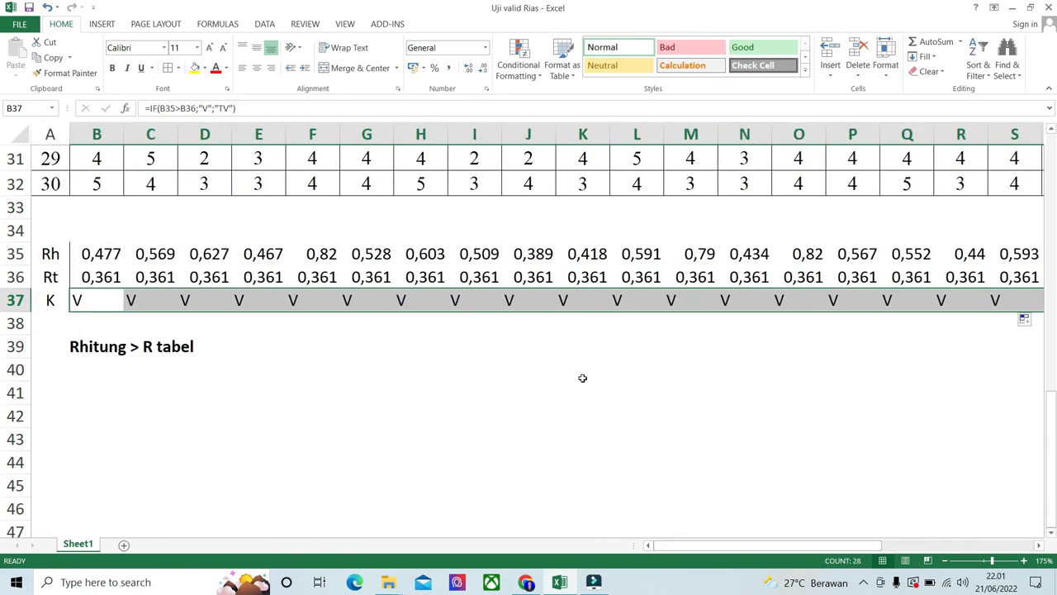
click(103, 302)
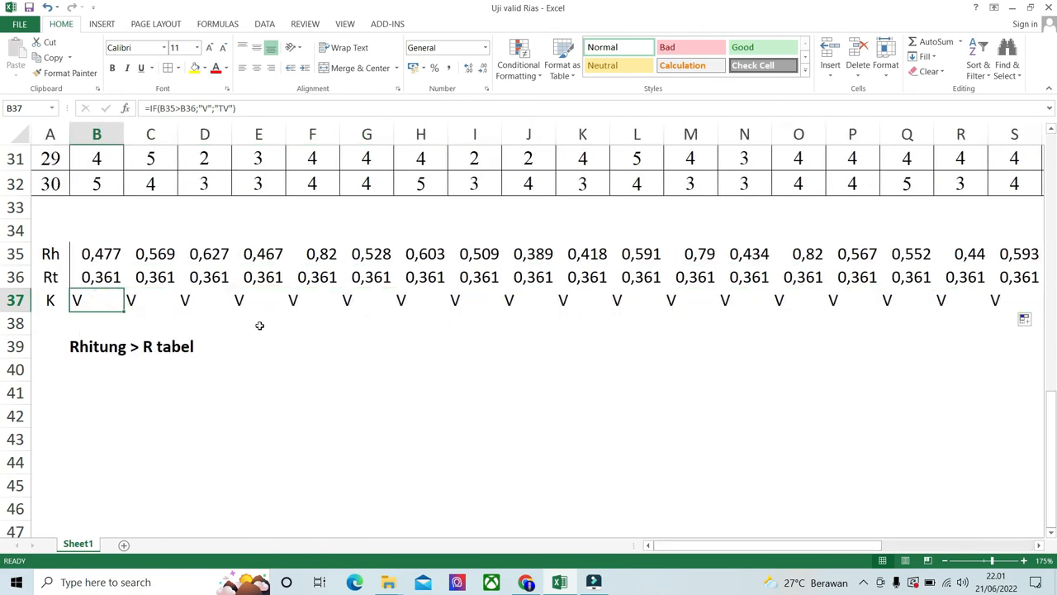
click(131, 301)
click(184, 300)
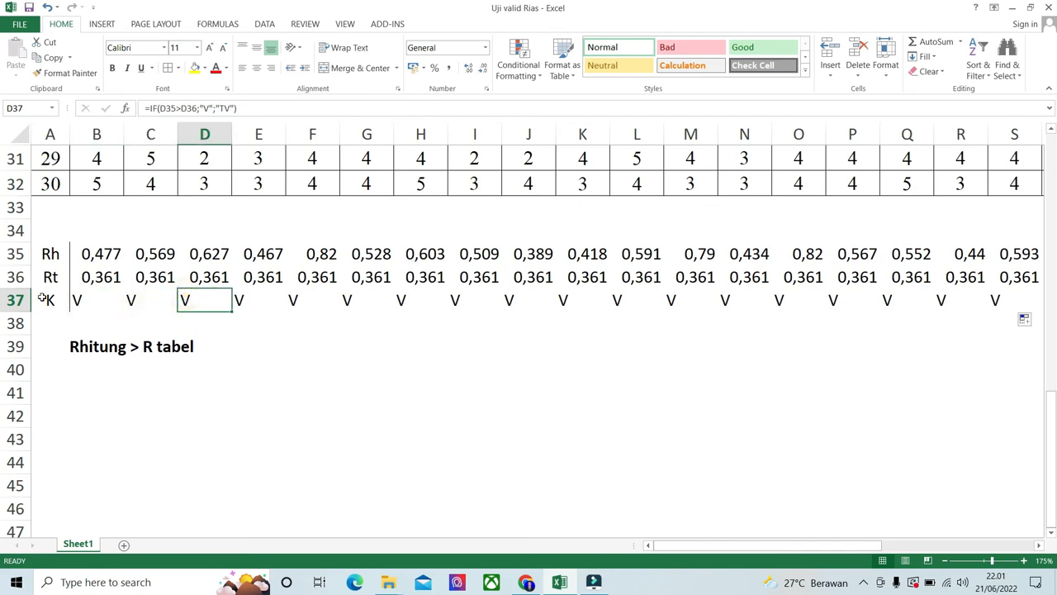
Shade the K row from A37 to AC37 with a light green fill and review the row
drag(50, 300, 917, 305)
click(204, 67)
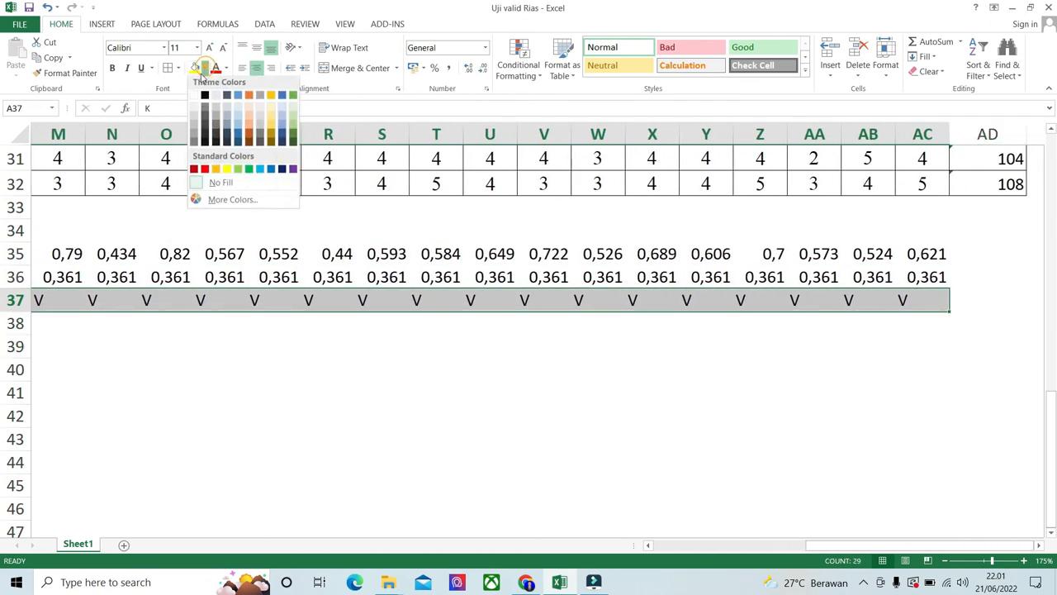
click(292, 116)
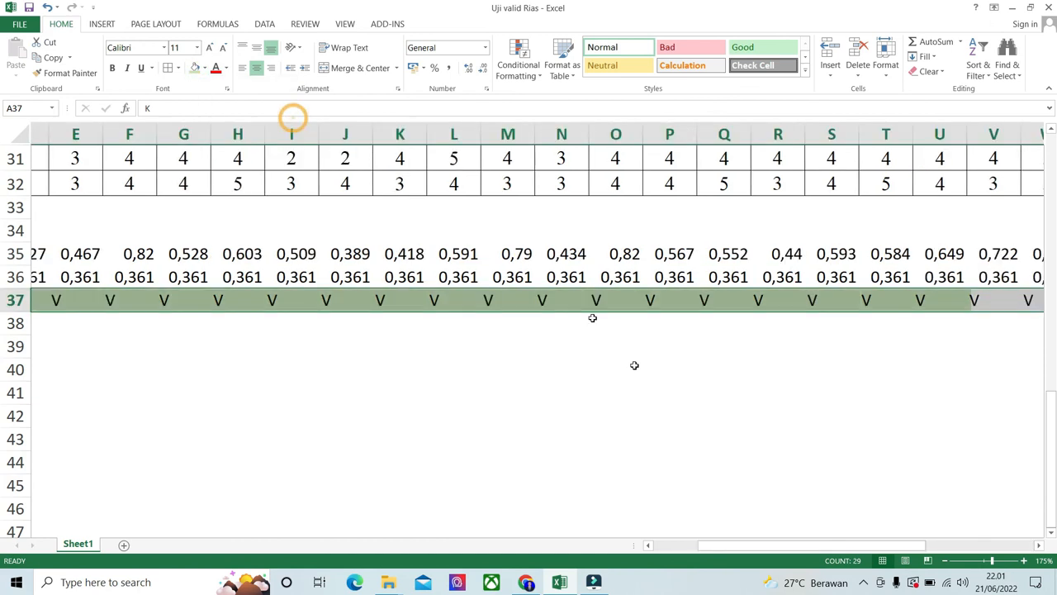
drag(848, 545, 987, 543)
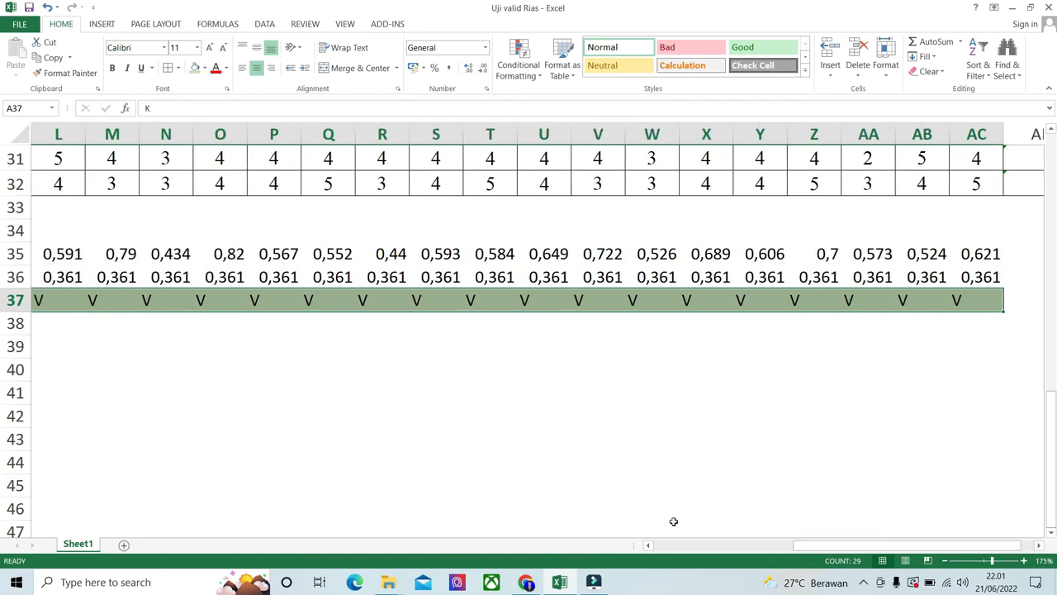
drag(826, 544, 679, 544)
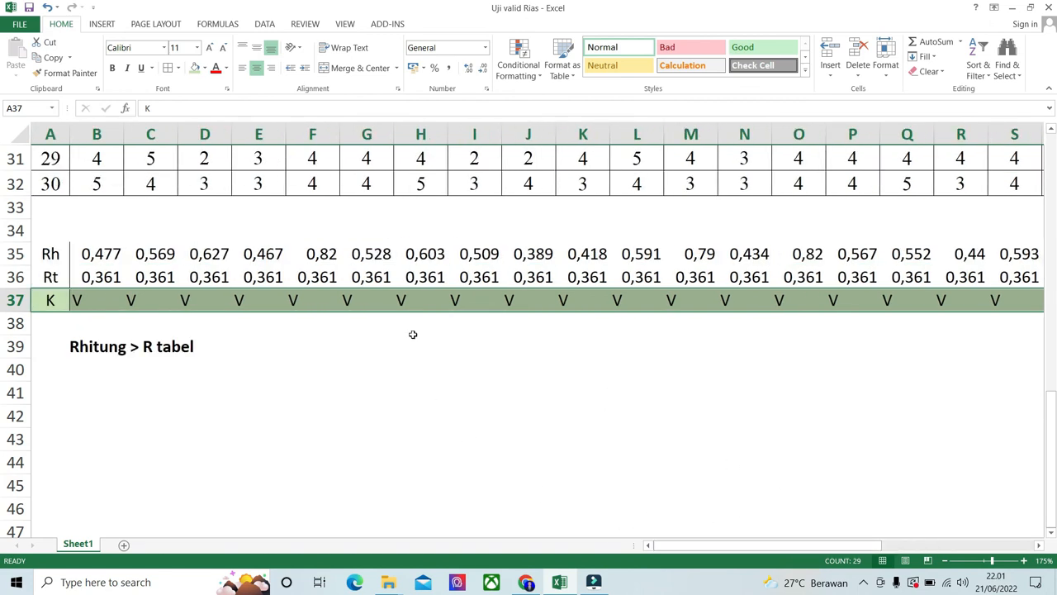
scroll(368, 272, up, 4)
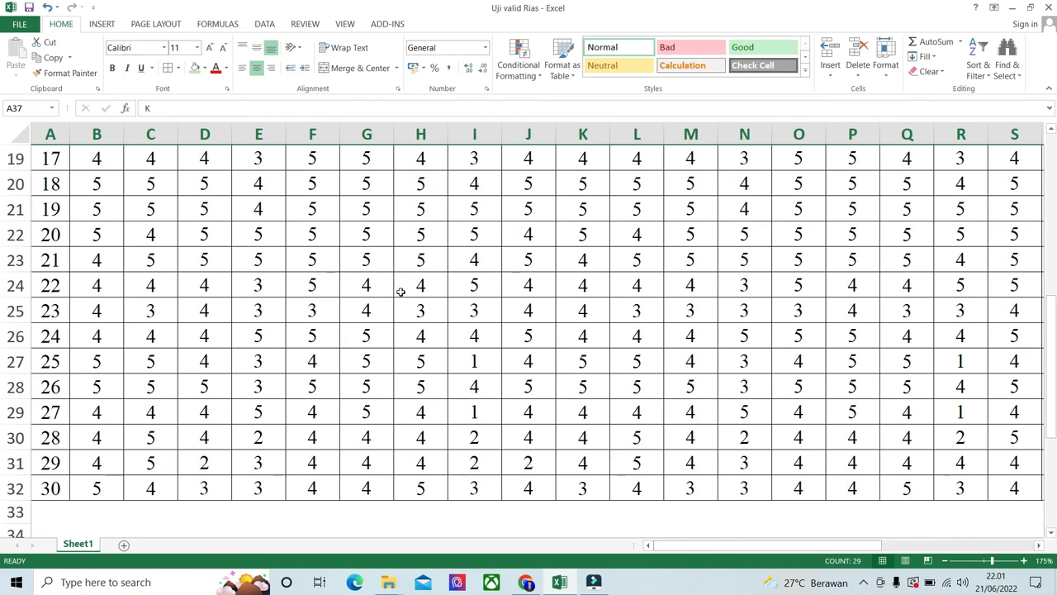